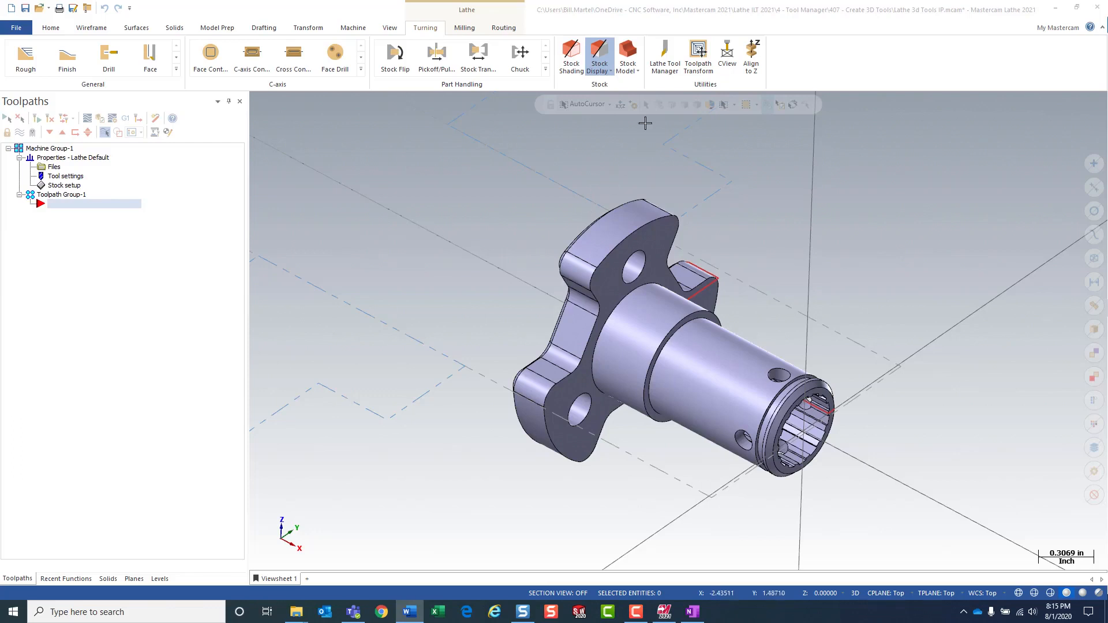
Create a new 3D lathe tool for the machine group and name it "RH 35 deg .032R LID"
left_click(666, 63)
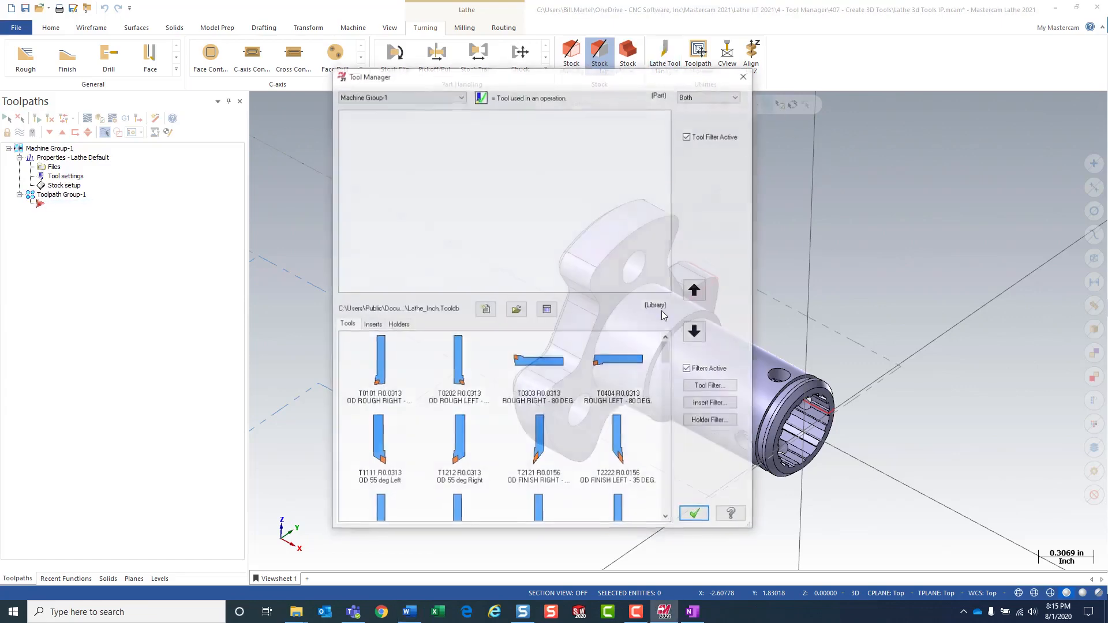
right_click(477, 188)
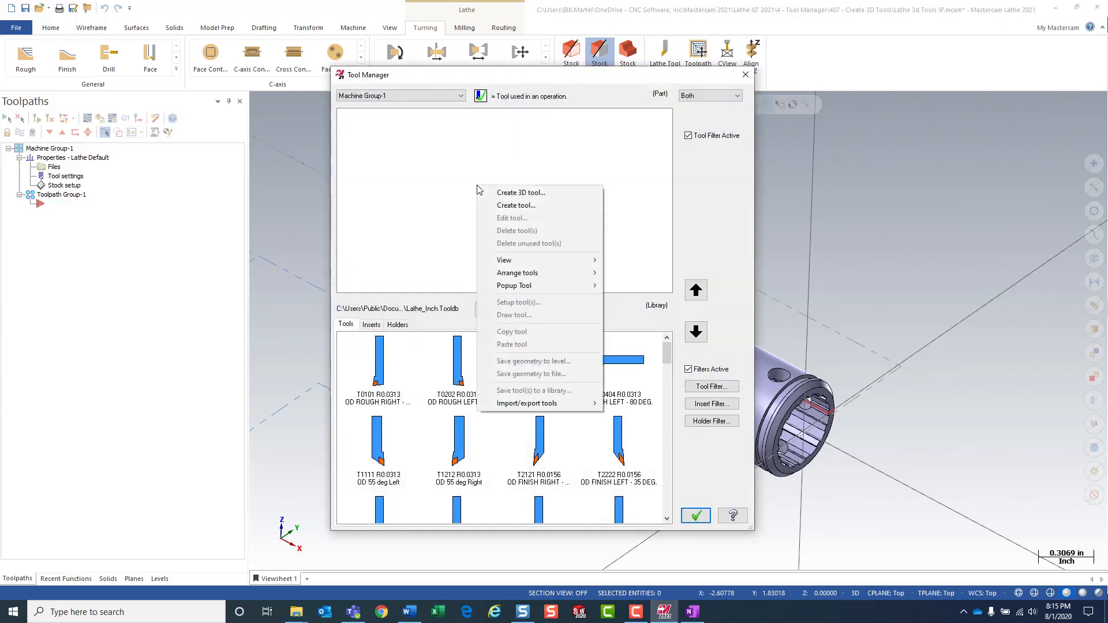
left_click(520, 193)
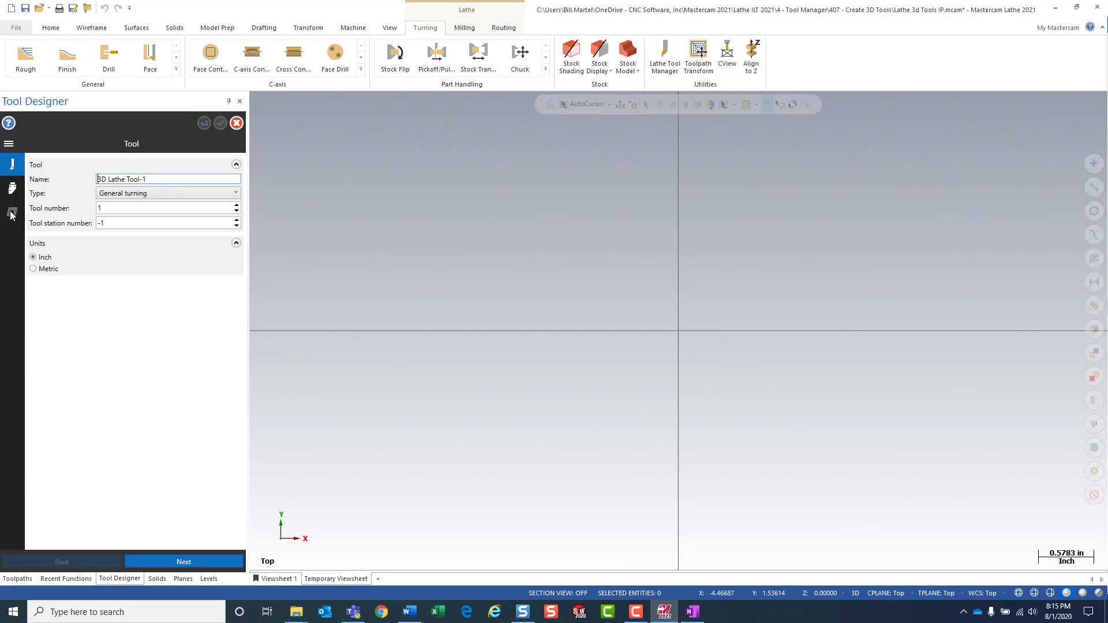
left_click_drag(153, 179, 47, 187)
type("RH 35 deg .032R LID")
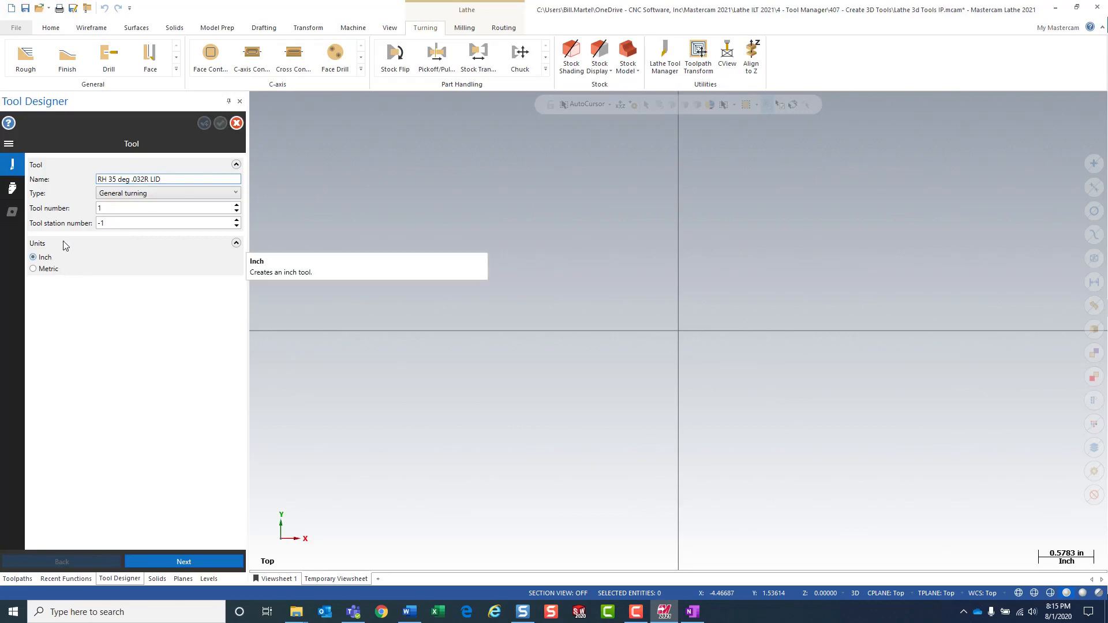
In the holder definition, name the holder RH 35 Deg 3/8"IC 1" shank
left_click(12, 189)
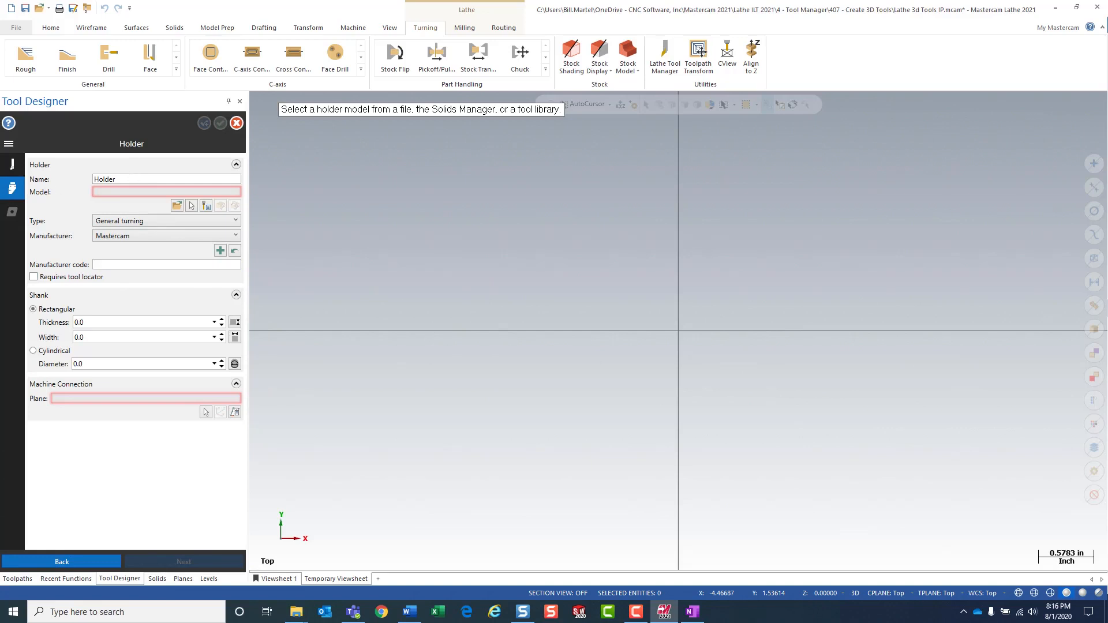
key("ctrl+a")
type("RH 35 Deg 3/8\"IC 1\" shank")
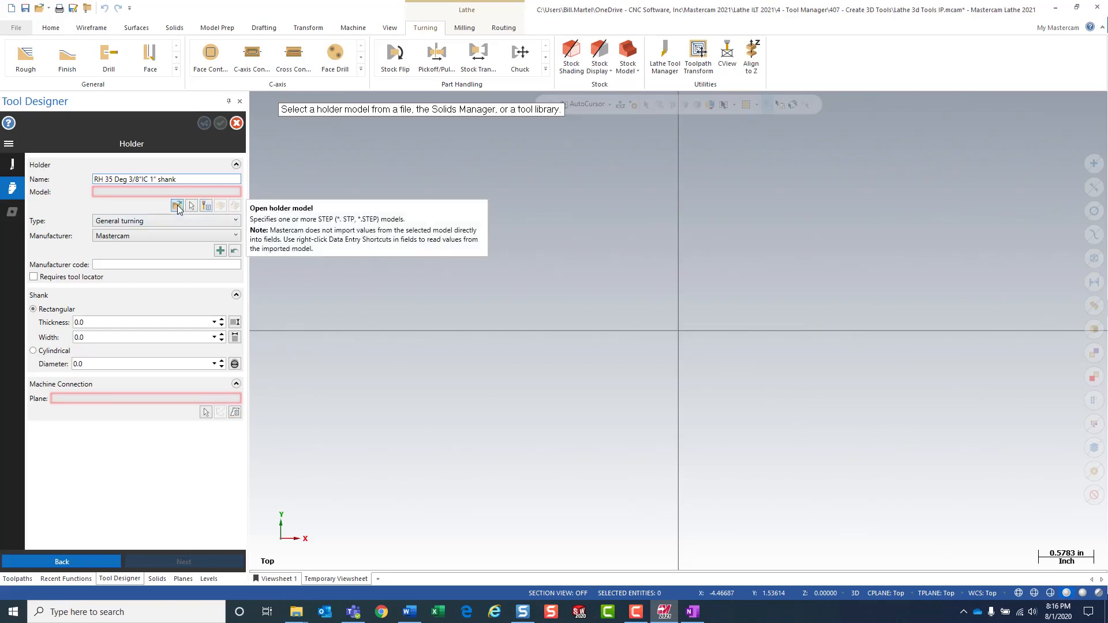
Import the holder model from 35 deg Turning Tool.stp, selecting the holder solids without the insert
left_click(177, 206)
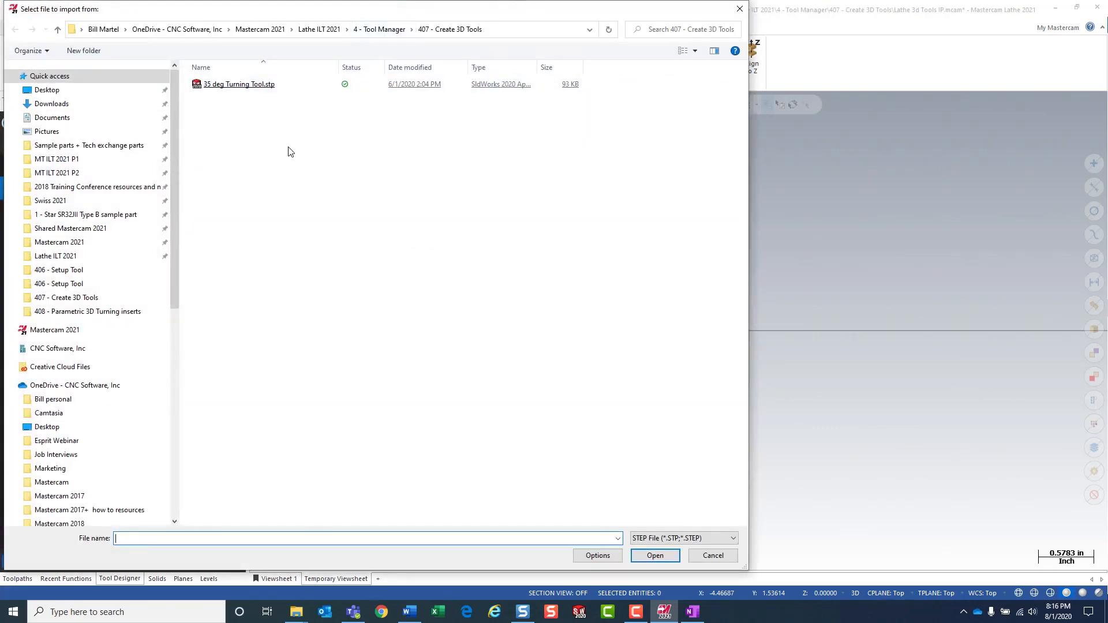
double_click(241, 85)
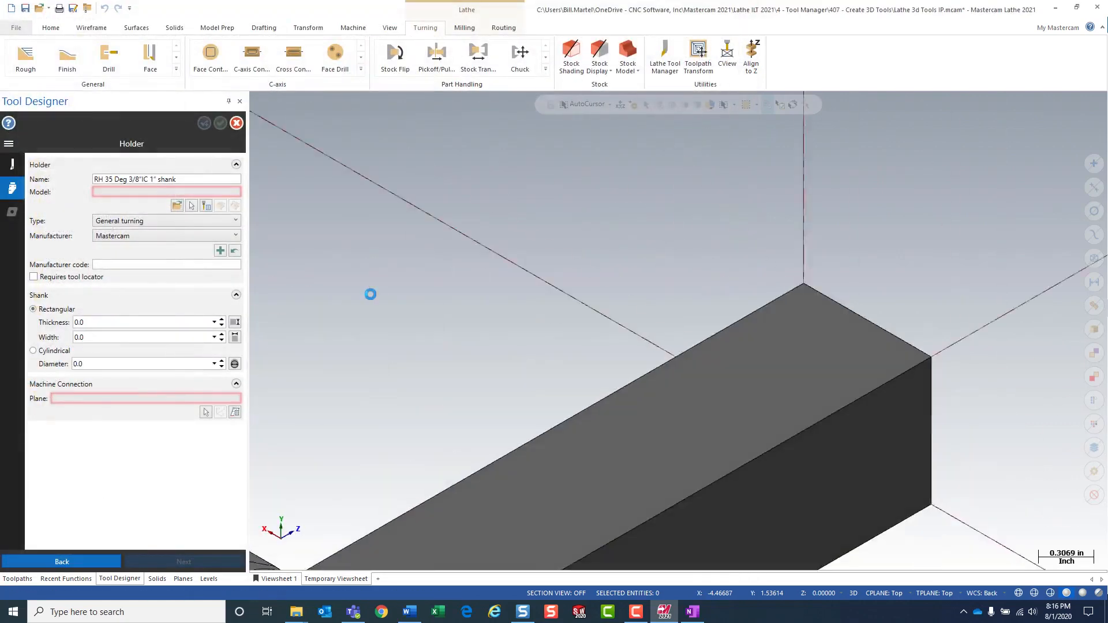
scroll(524, 502, "up", 3)
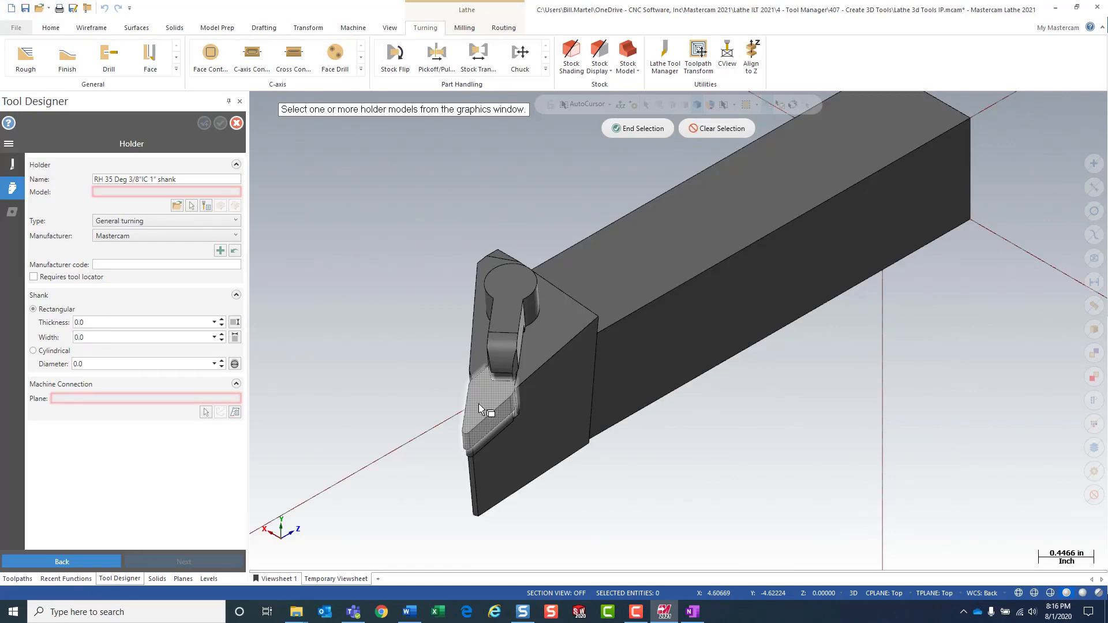
left_click(637, 359)
mouse_move(514, 509)
middle_mouse_down()
mouse_move(529, 463)
mouse_move(566, 457)
mouse_move(505, 507)
middle_mouse_up()
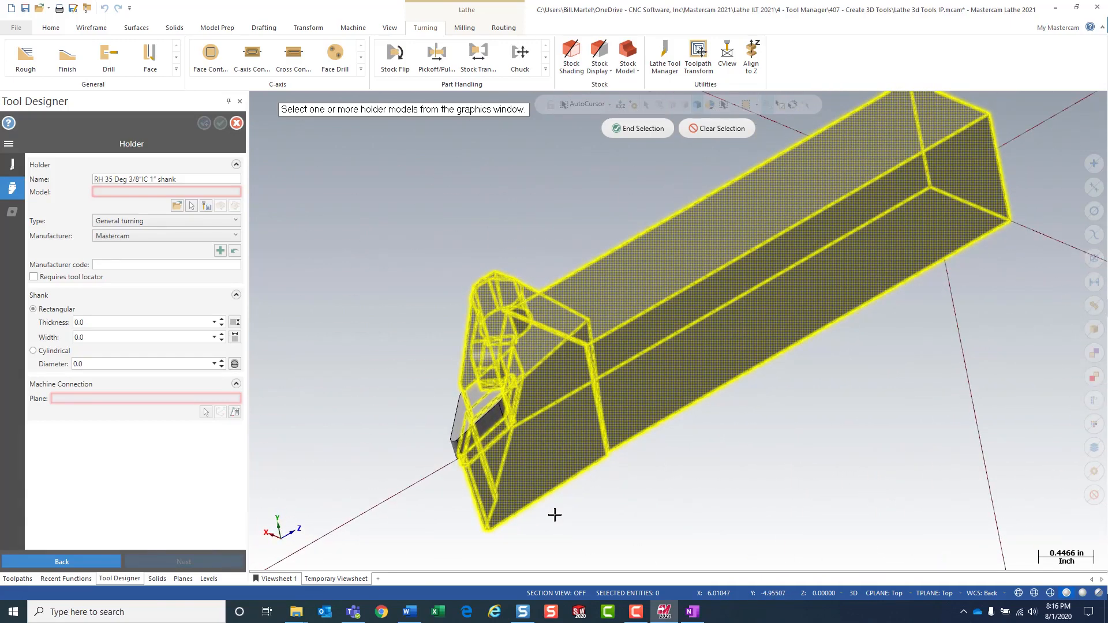
key("Return")
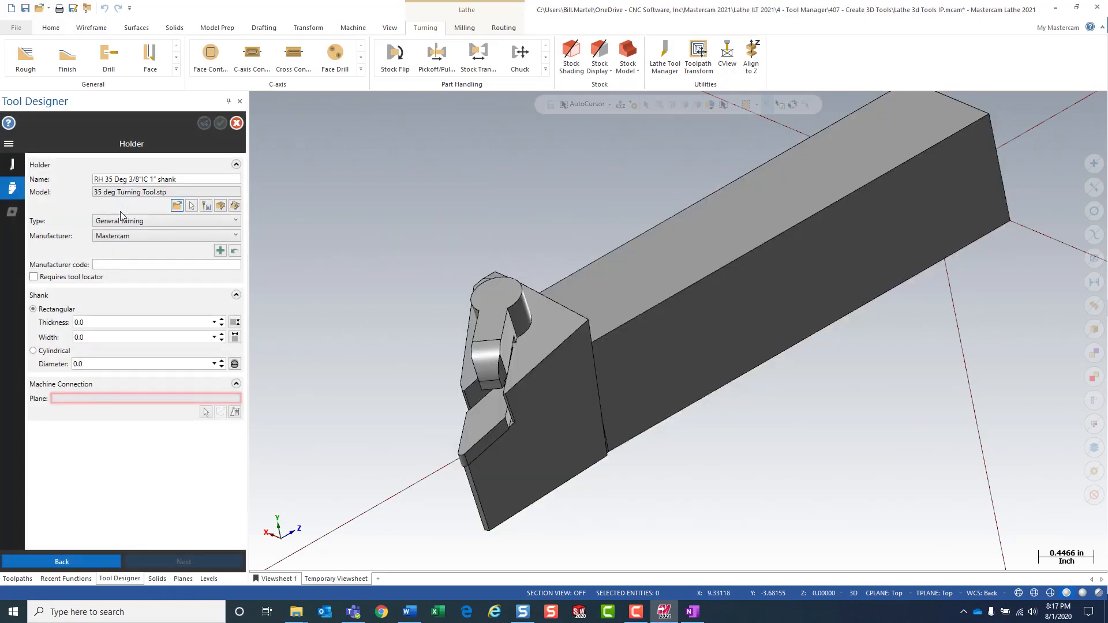
Examine the available holder types and manufacturers for the new holder
left_click(235, 220)
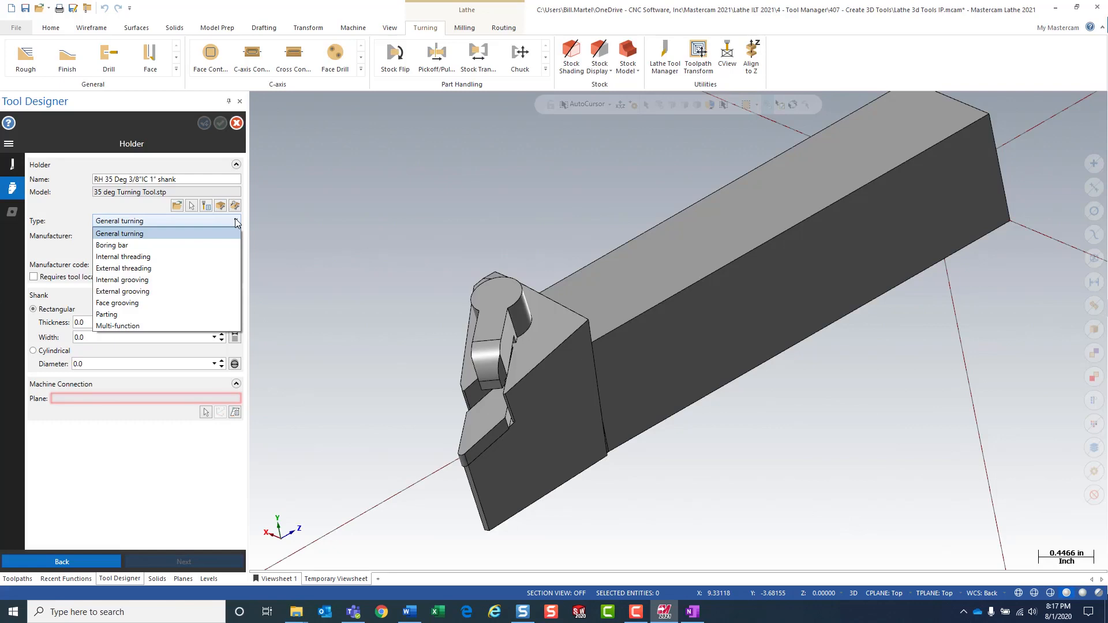
left_click(235, 221)
left_click(235, 236)
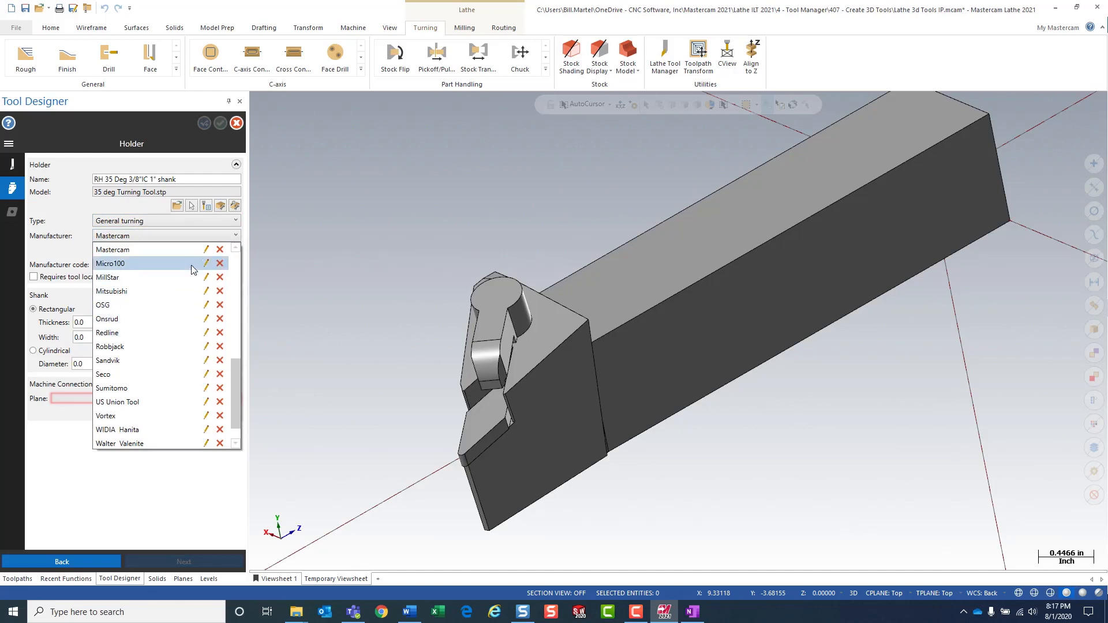
left_click(195, 237)
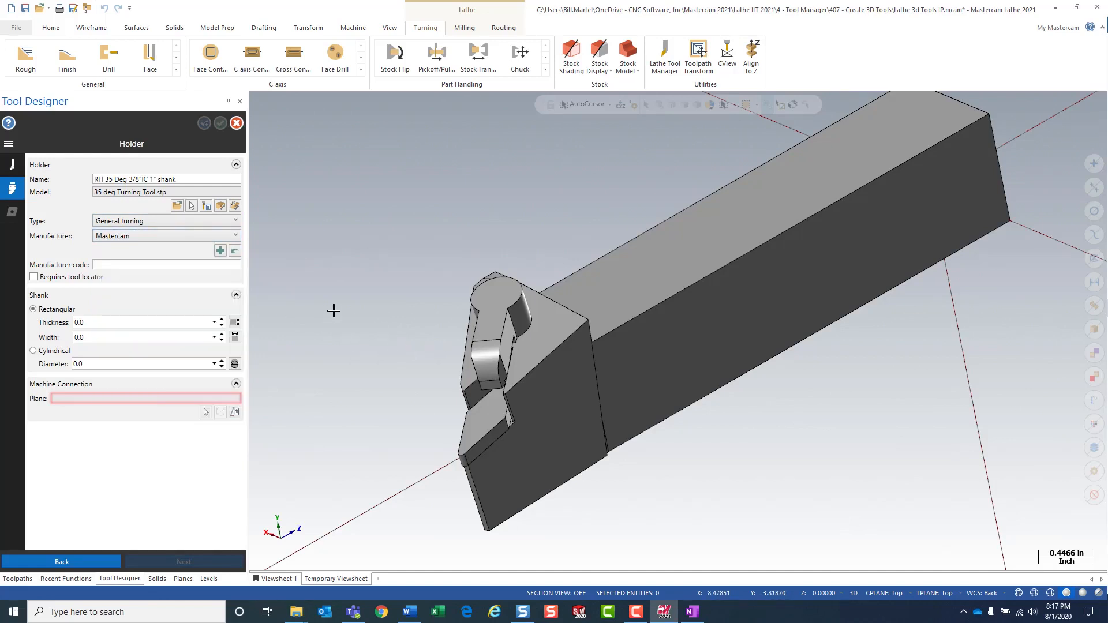
left_click(120, 265)
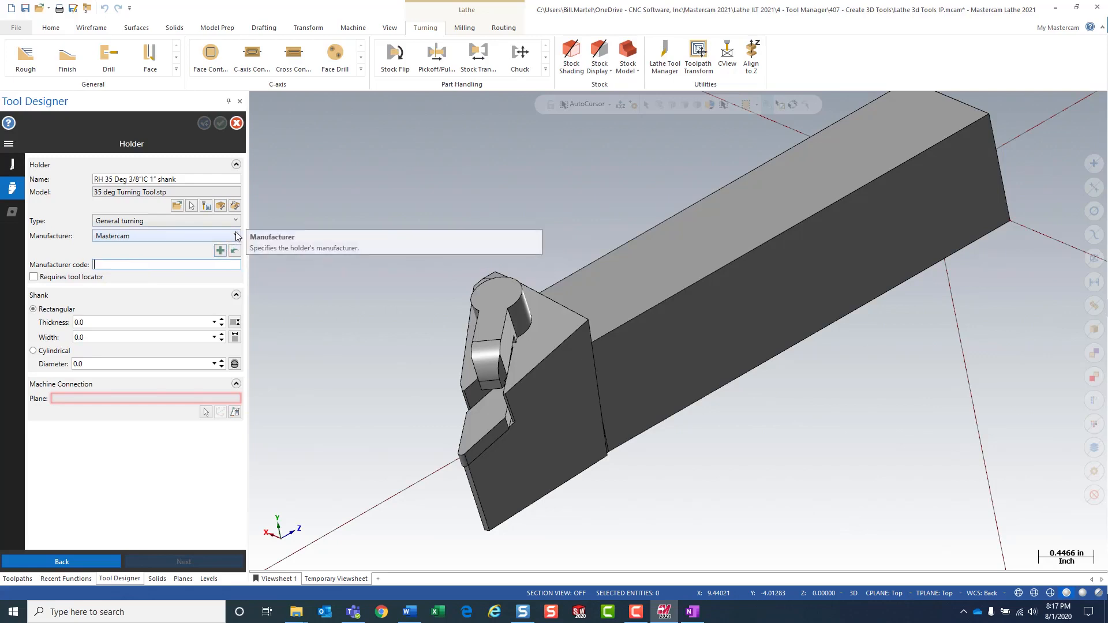
left_click(236, 236)
left_click(235, 235)
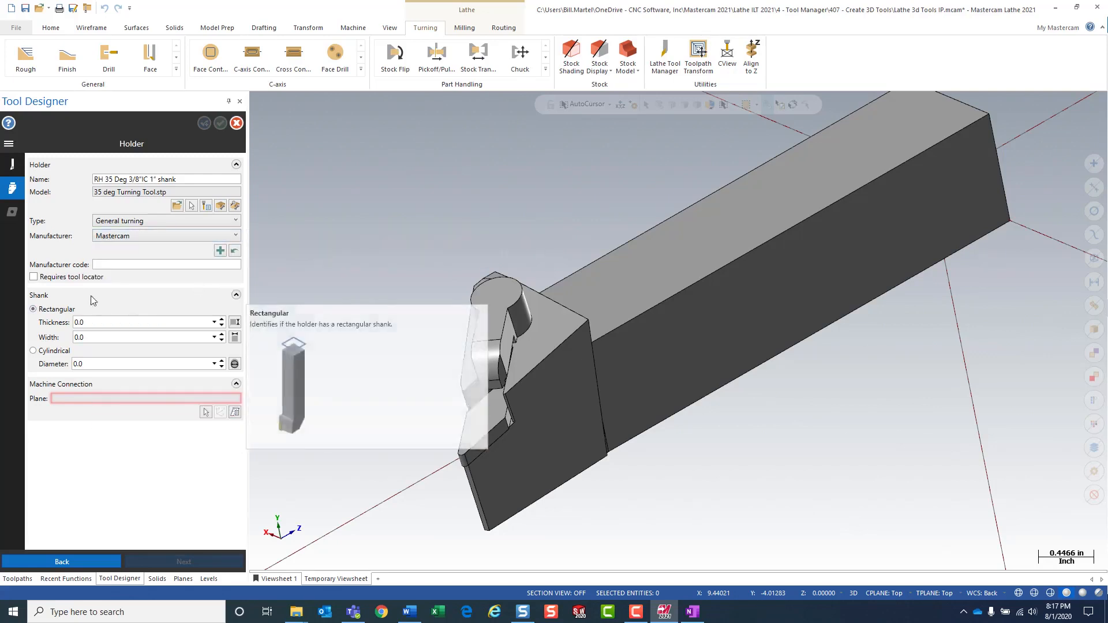
Require a tool locator and set the rectangular shank's thickness and width to 1.0 from the model's end edges
left_click(34, 277)
left_click(234, 322)
left_click(955, 107)
left_click(234, 337)
left_click(997, 182)
Define the machine connection plane on the flat end face of the shank, opposite the insert
left_click(206, 411)
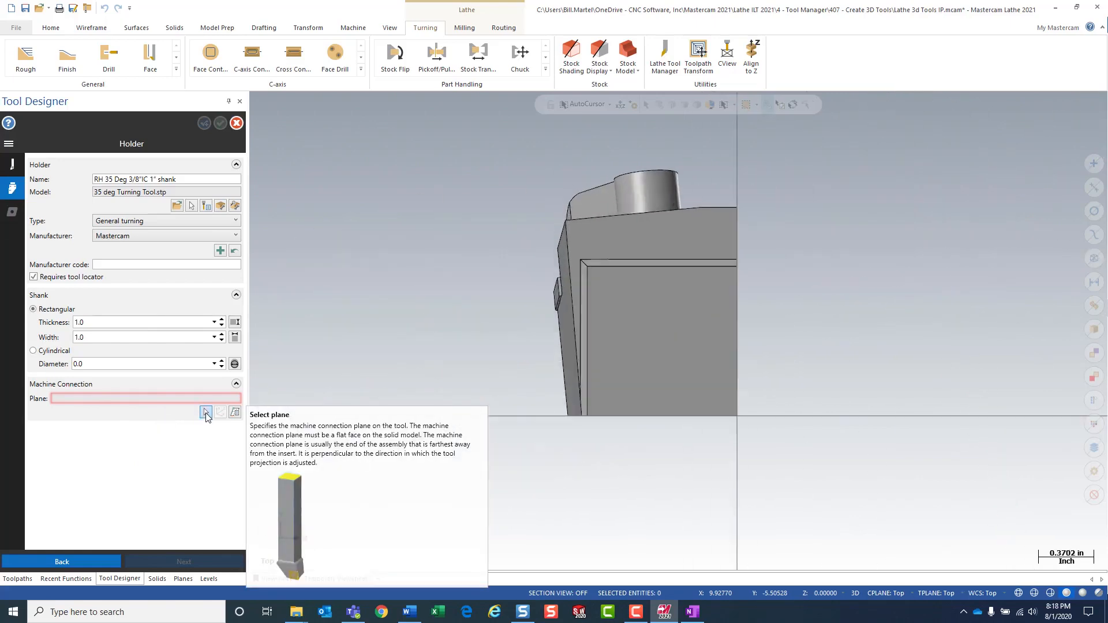
scroll(306, 370, "down", 2)
middle_click_drag(348, 375, 381, 387)
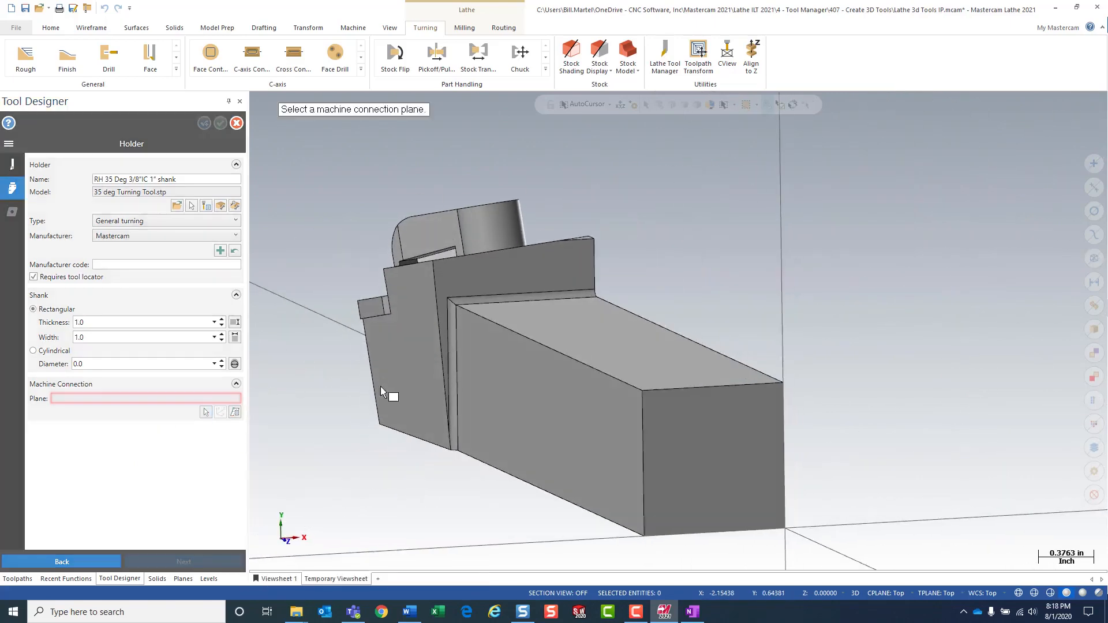
left_click(711, 488)
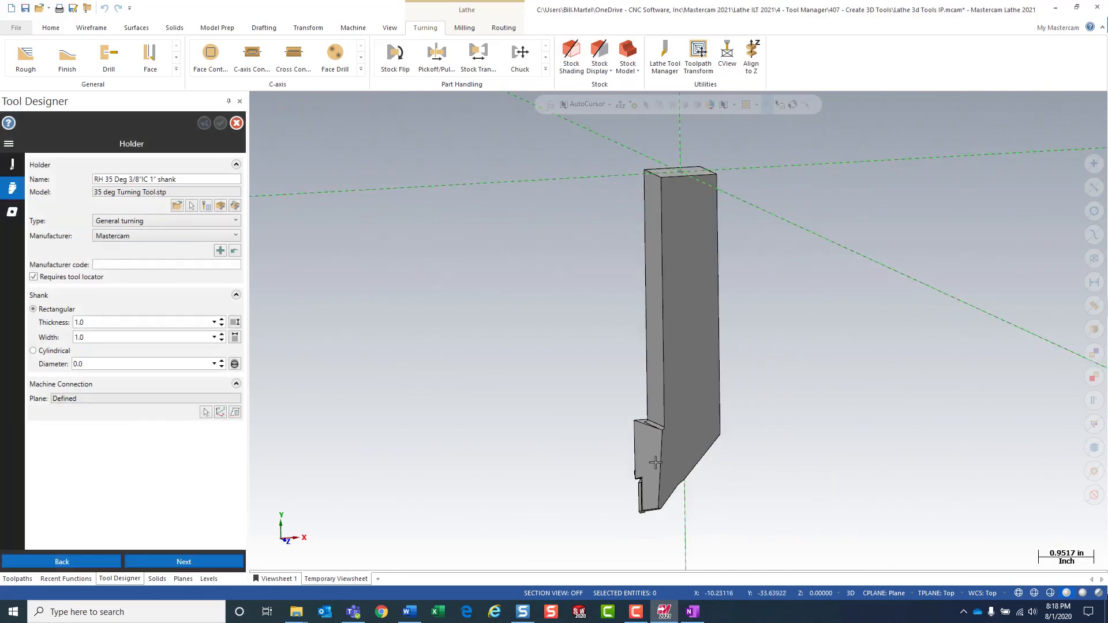
middle_click_drag(545, 344, 438, 425)
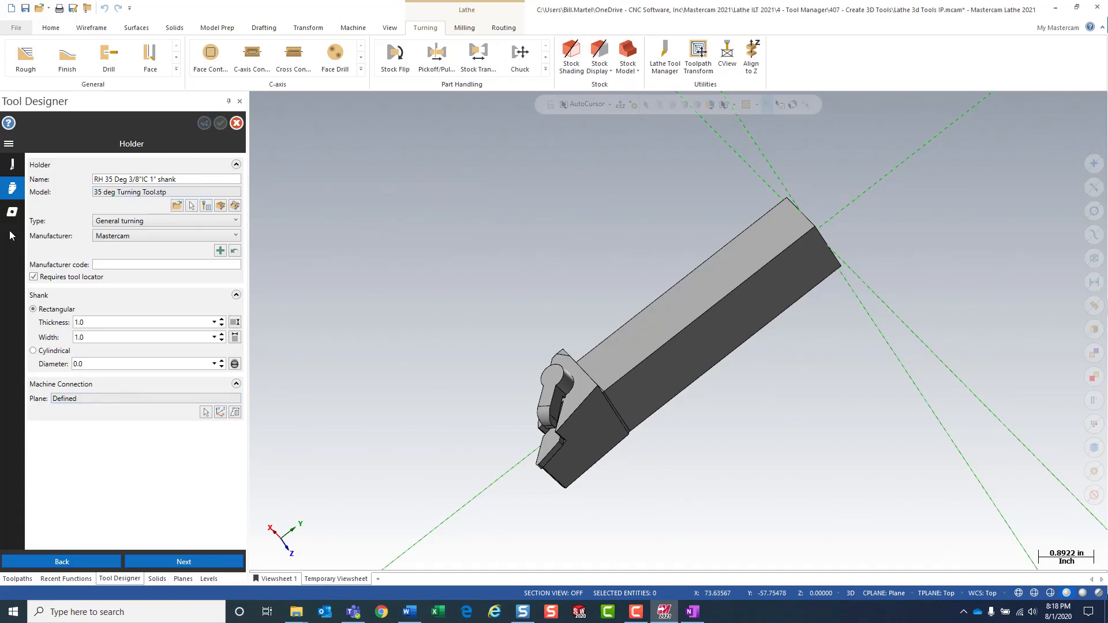
Add a new insert to the tool and name it 35 Deg 3/8" IC (.032R)
left_click(12, 213)
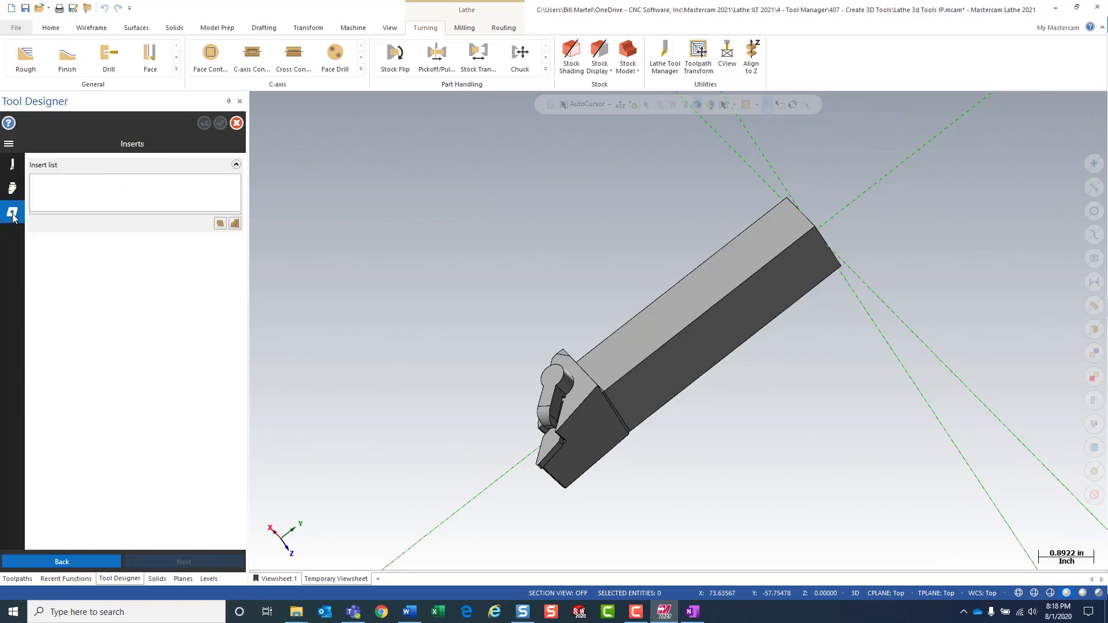
right_click(106, 191)
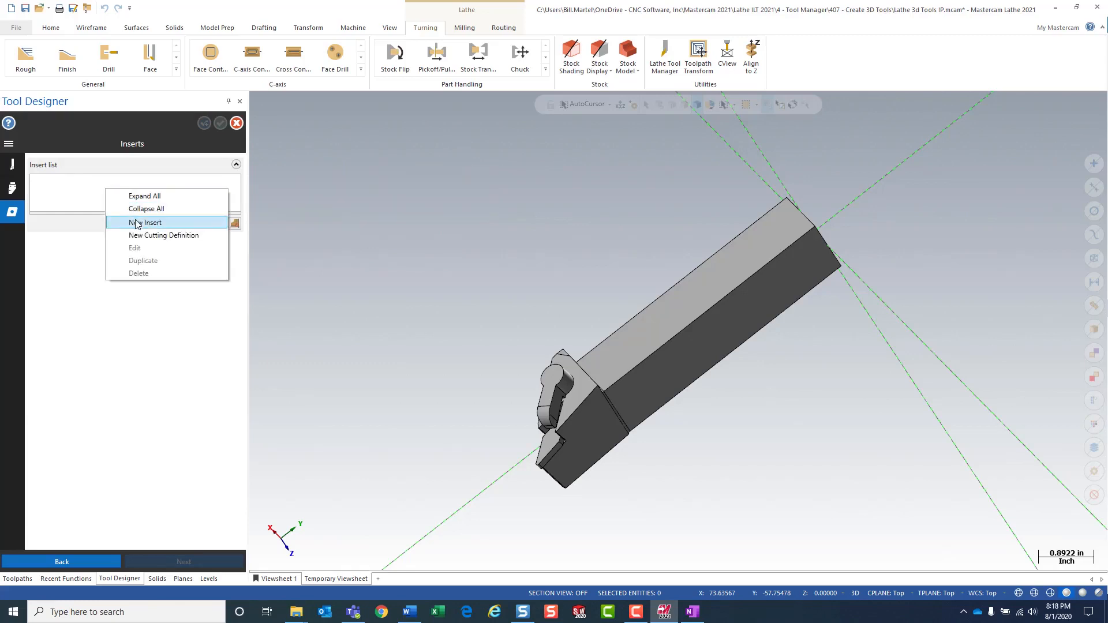
left_click(176, 337)
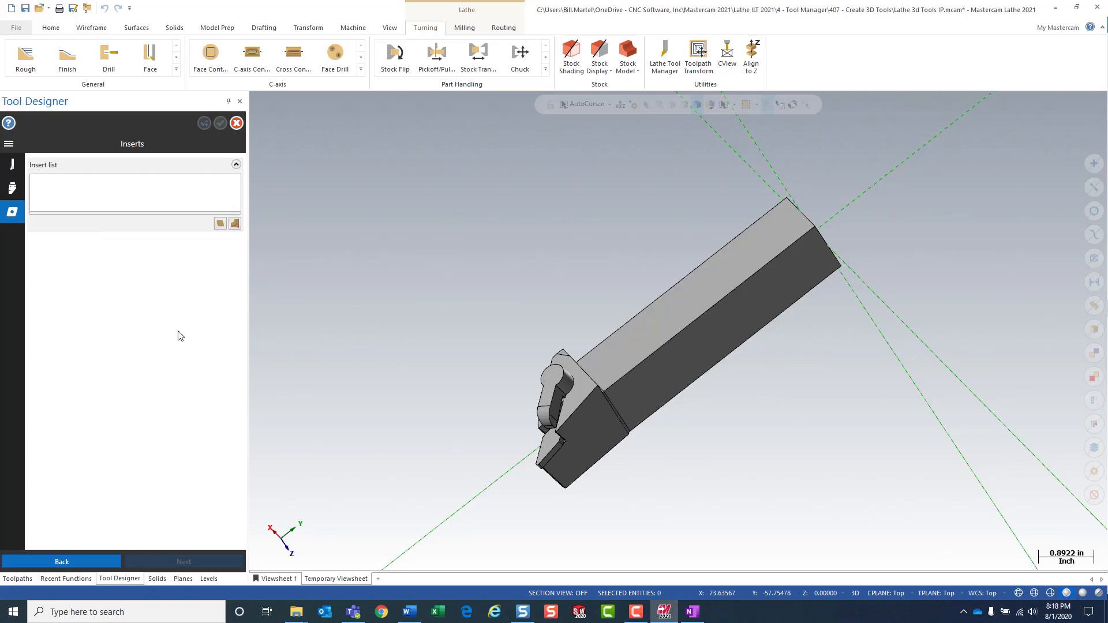
left_click(220, 223)
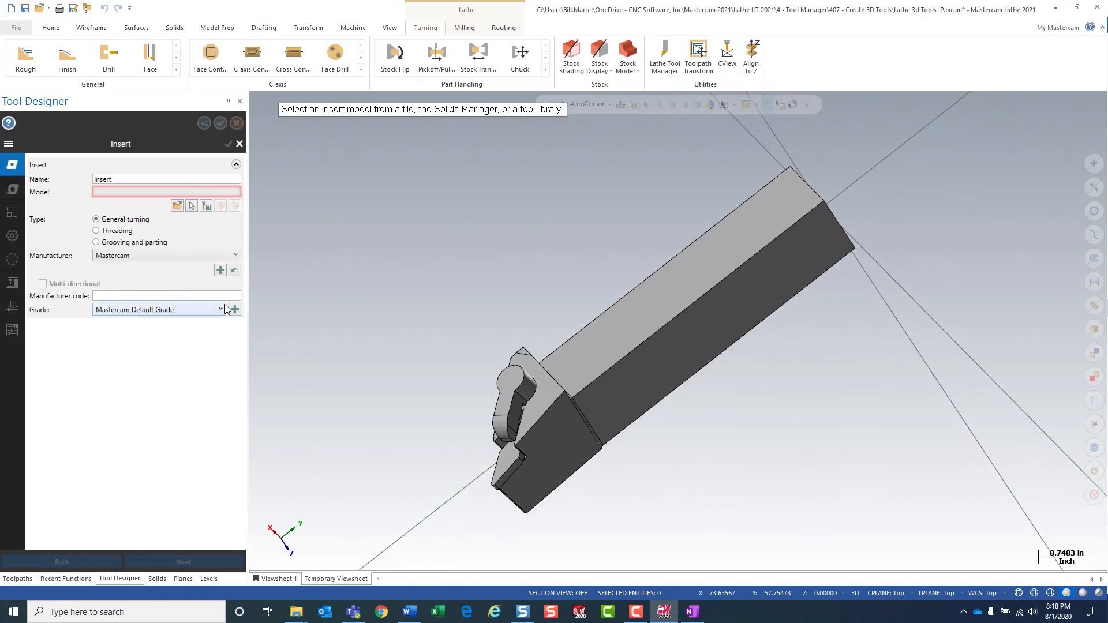
left_click(177, 206)
key("alt+Tab")
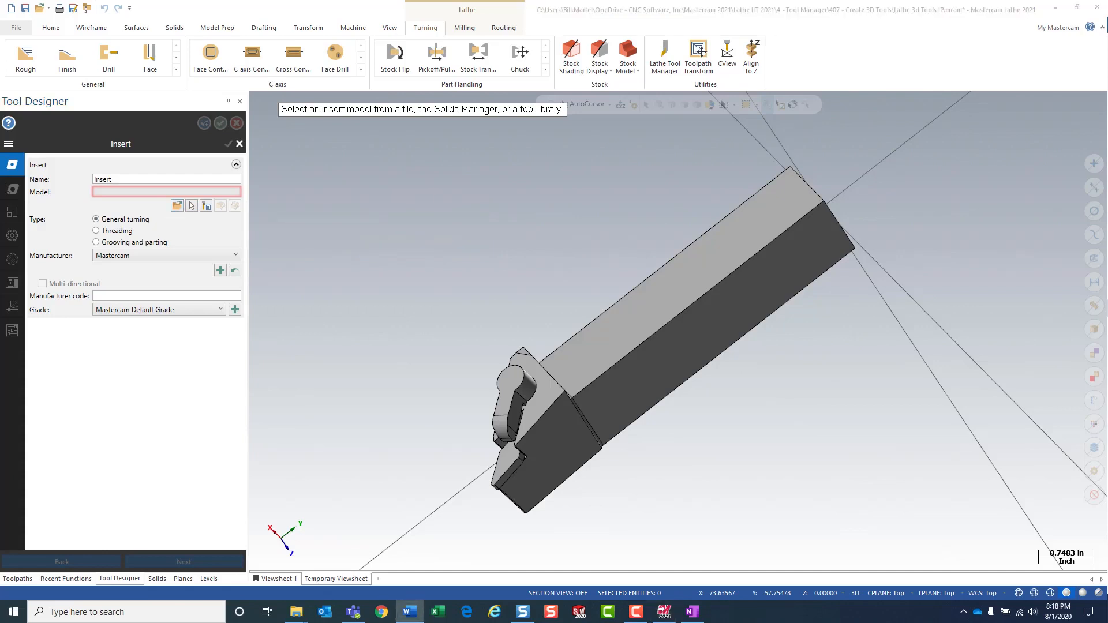
double_click(169, 178)
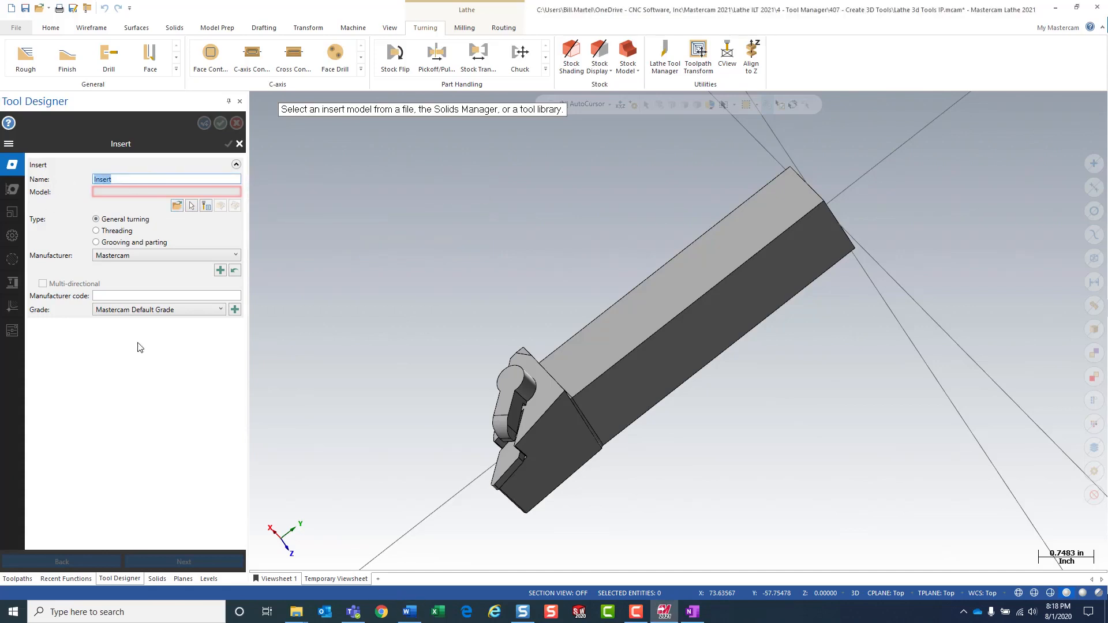
type("35 Deg 3/8\" IC (.032R)")
Import the insert model from 35 deg Turning Tool.stp, selecting the diamond-shaped insert solid
left_click(177, 206)
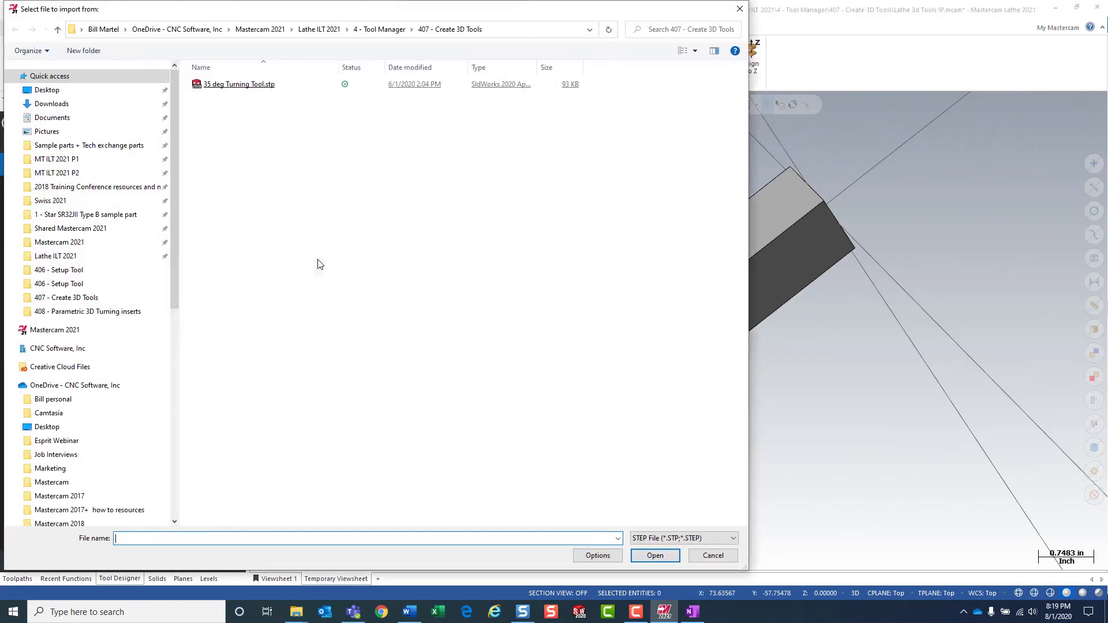
double_click(239, 85)
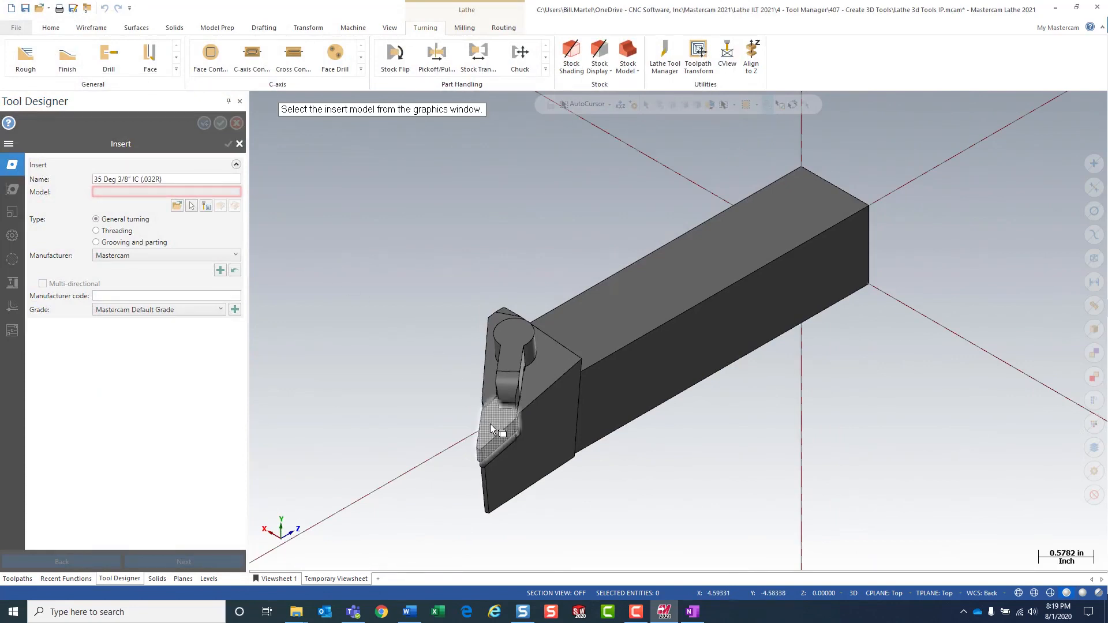
left_click(494, 425)
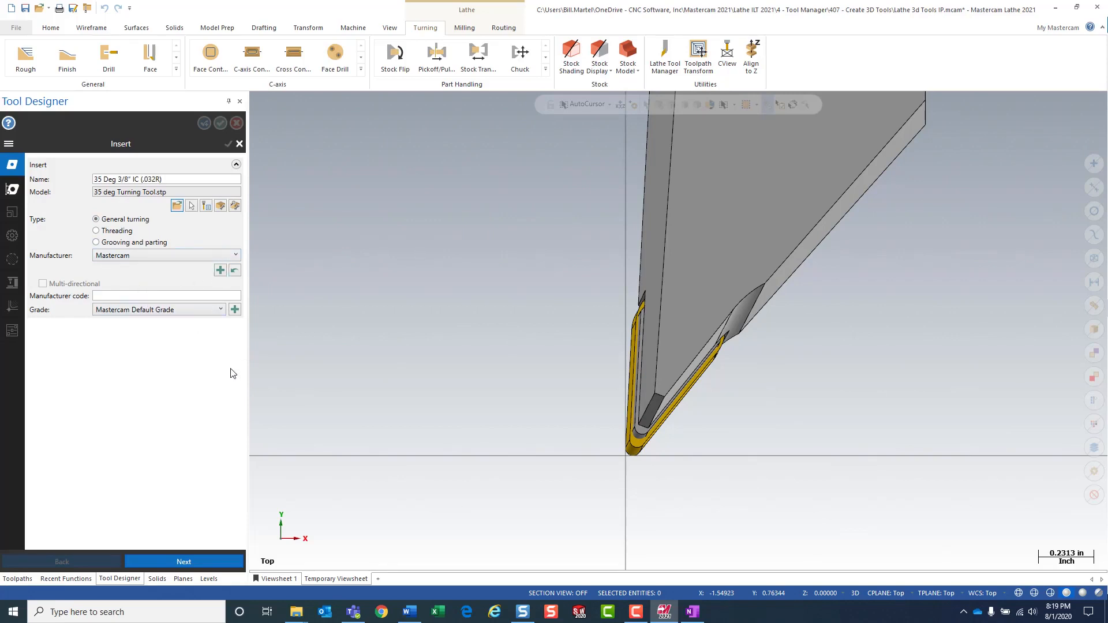
Set the insert's grade to GC 3254, leaving the manufacturer code blank
left_click(222, 309)
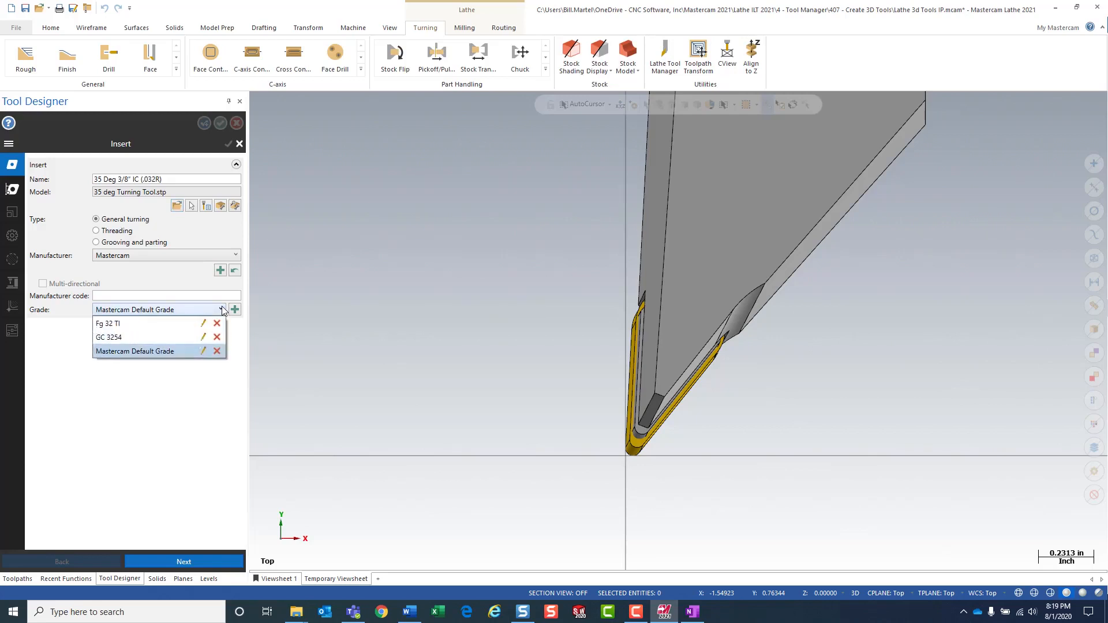
left_click(138, 340)
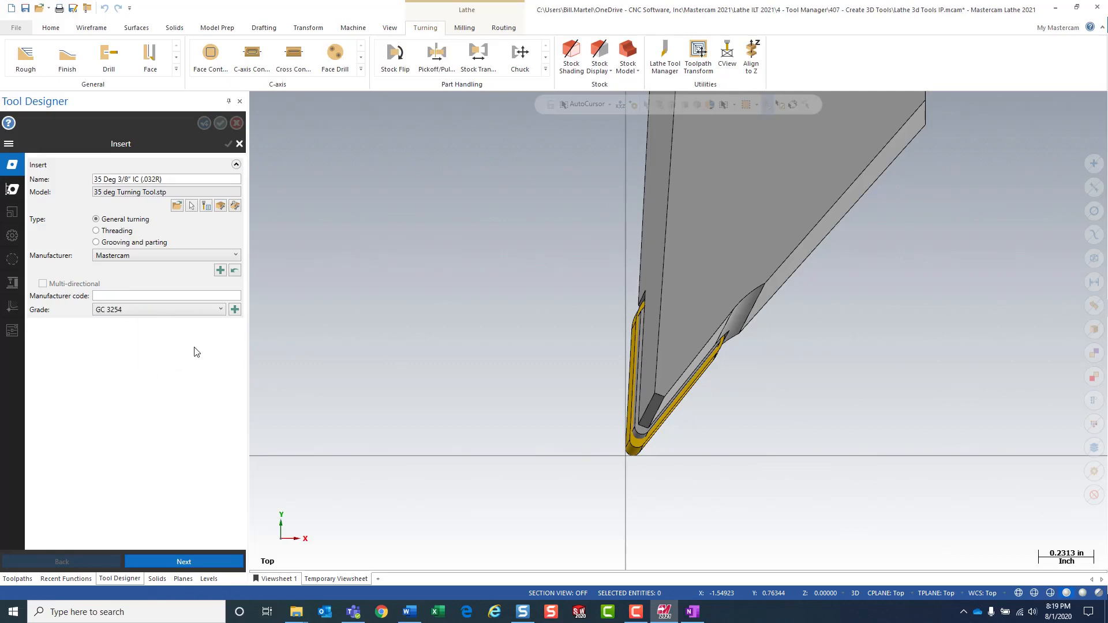
left_click(140, 296)
Proceed to the insert's cutting definition and name it General
left_click(173, 563)
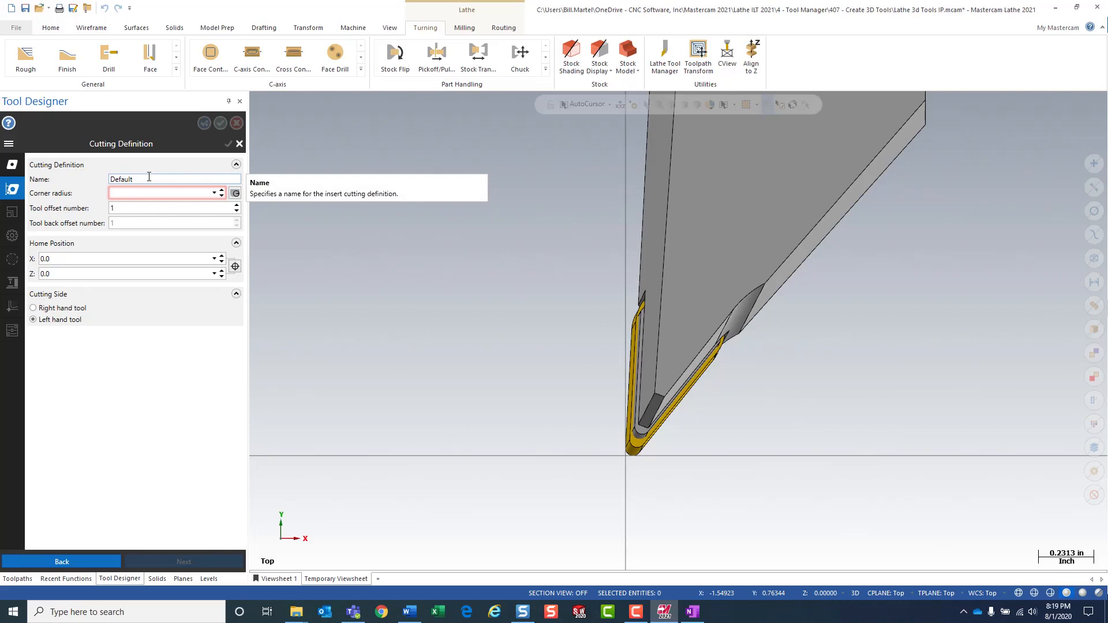
double_click(149, 179)
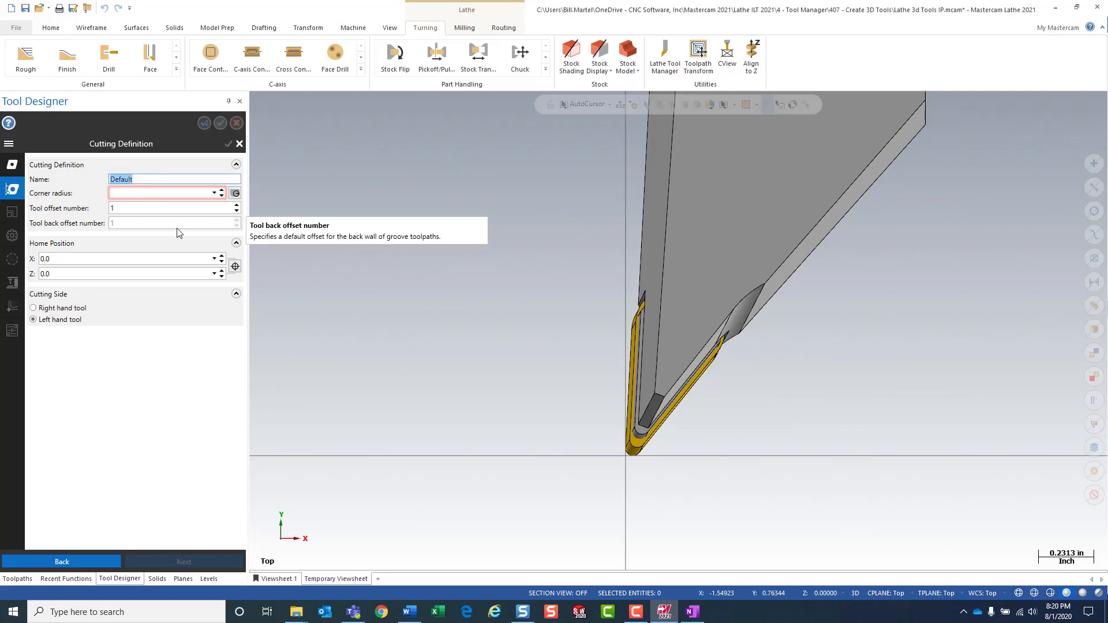
type("General")
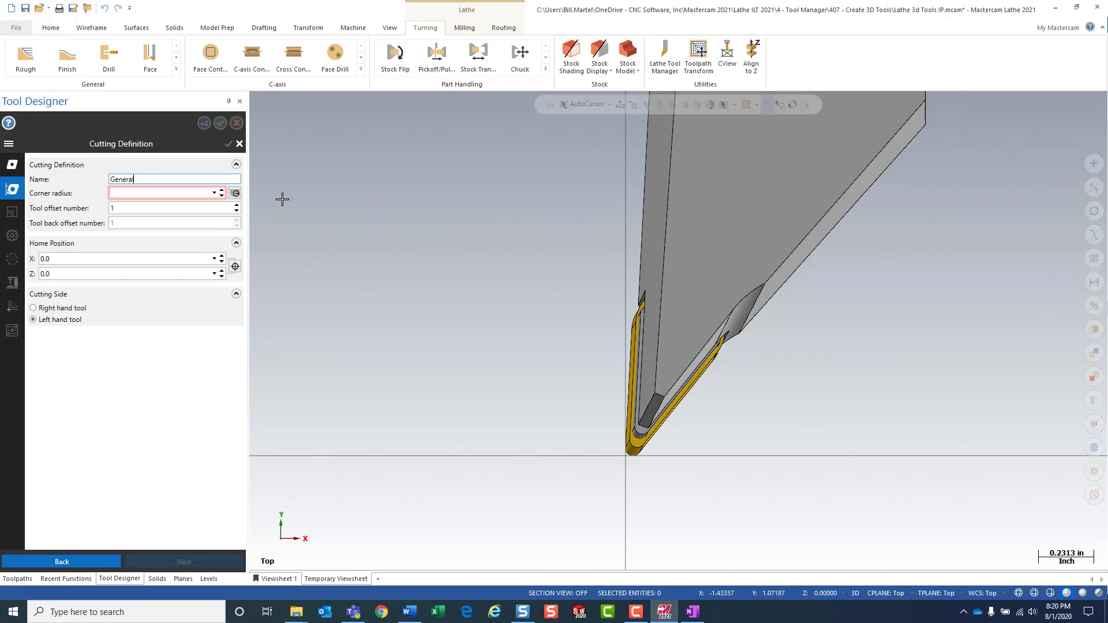
Take the corner radius from the arc at the insert's tip and set the cutting side to right hand tool
left_click(235, 193)
scroll(625, 467, "up", 5)
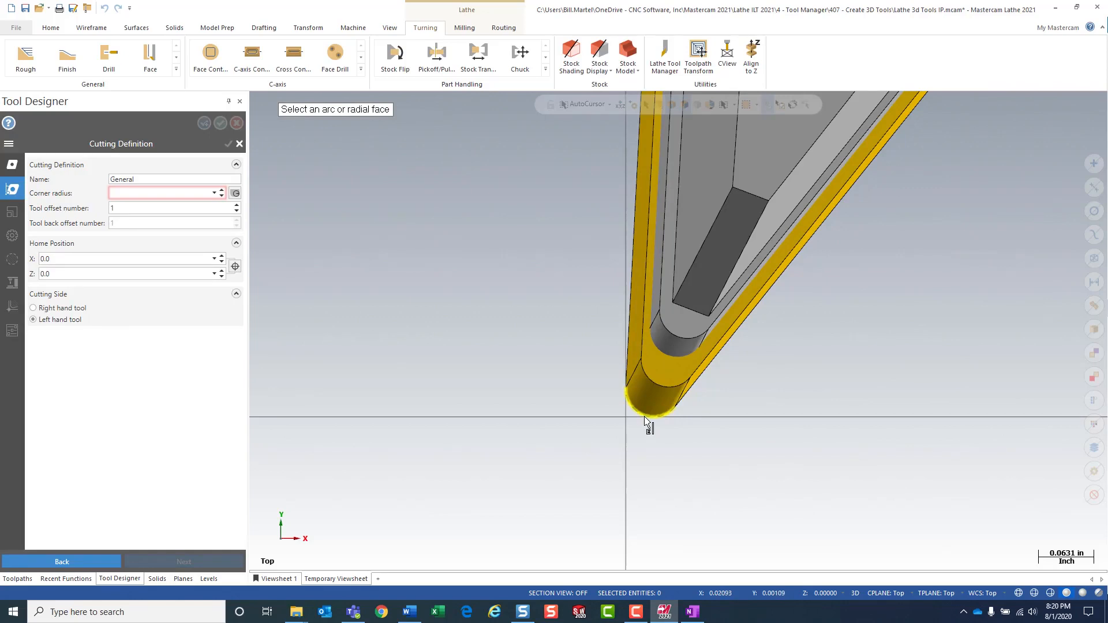
left_click(646, 423)
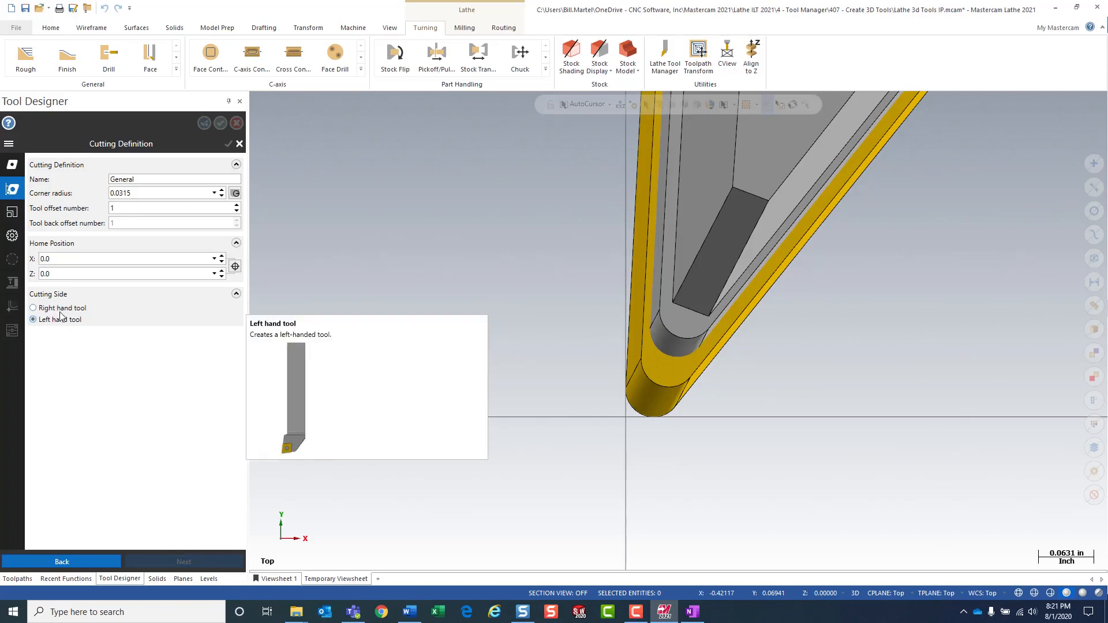
left_click(61, 309)
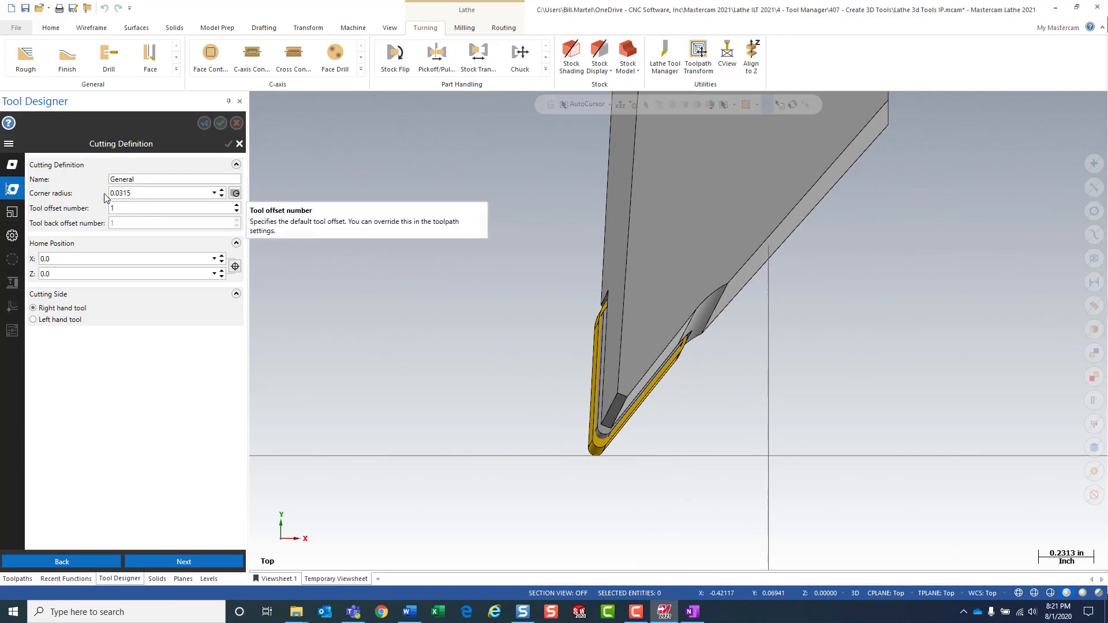
Proceed to the mating settings and inspect how the insert sits in the holder
left_click(12, 213)
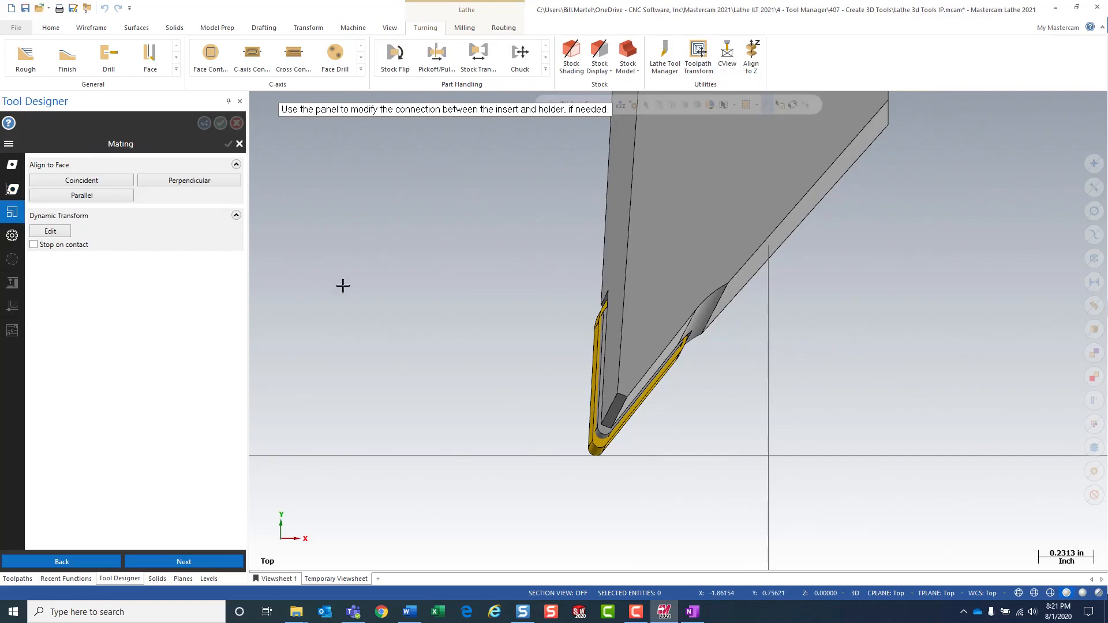
mouse_move(421, 310)
middle_mouse_down()
mouse_move(572, 362)
mouse_move(626, 346)
middle_mouse_up()
scroll(888, 323, "down", 3)
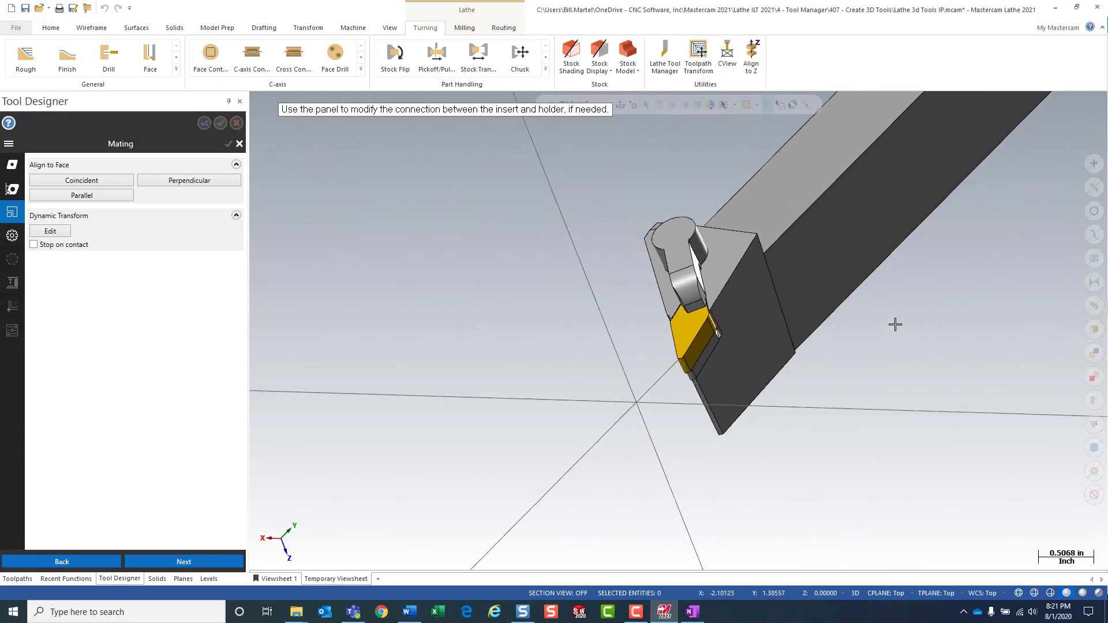
scroll(649, 318, "down", 2)
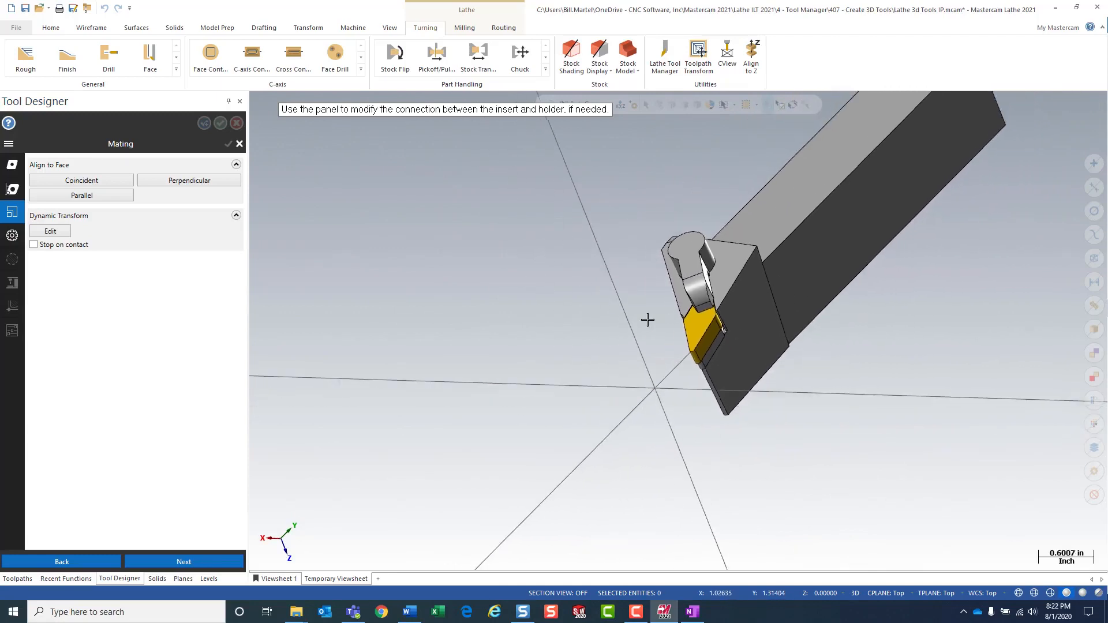
middle_click_drag(652, 317, 517, 383, "shift")
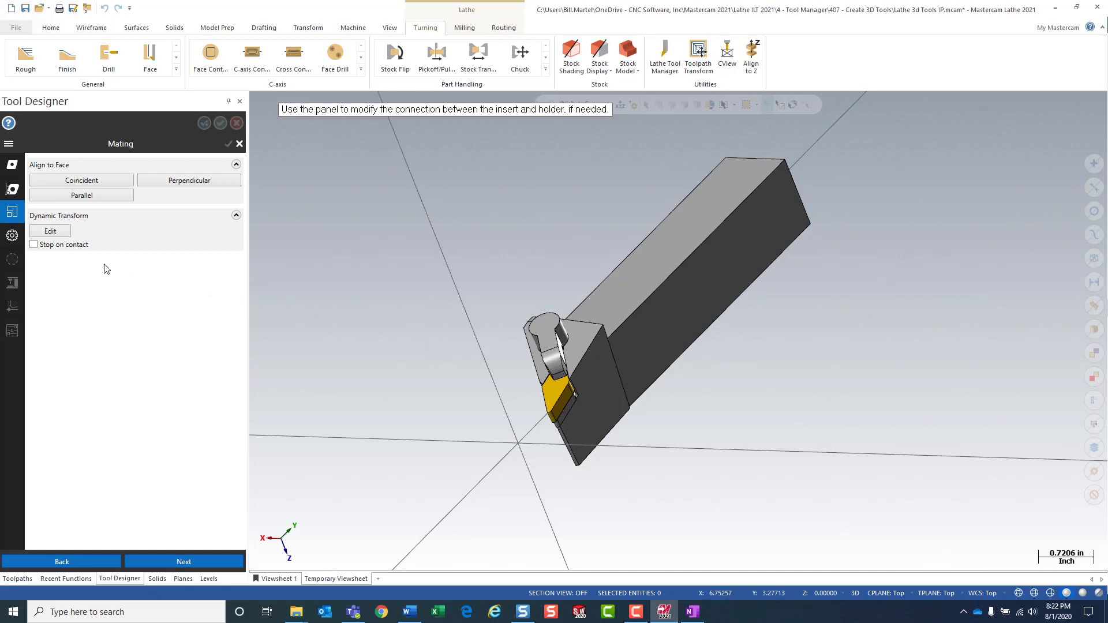
Proceed to the tool setup and define the cutting plane from the shank's flat face on the clamp side
left_click(12, 236)
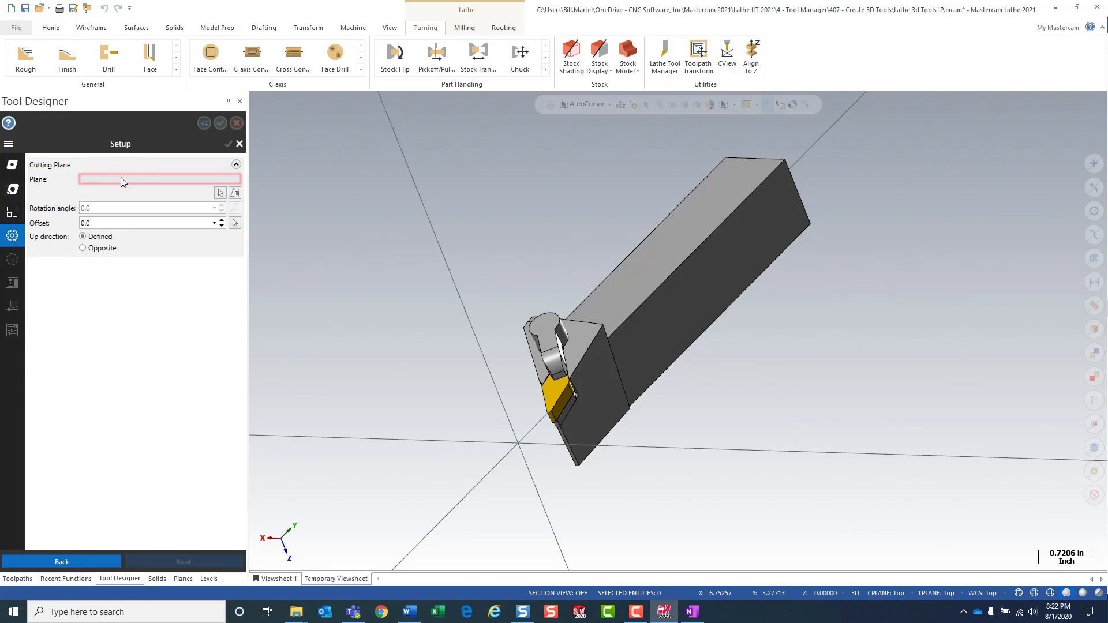
mouse_move(121, 178)
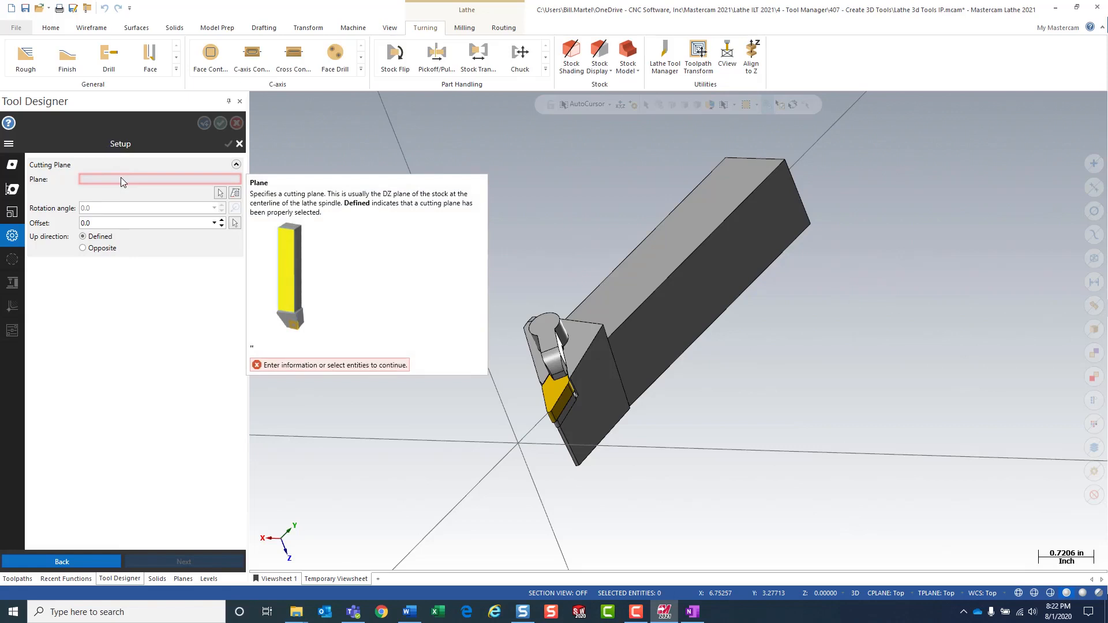
left_click(219, 194)
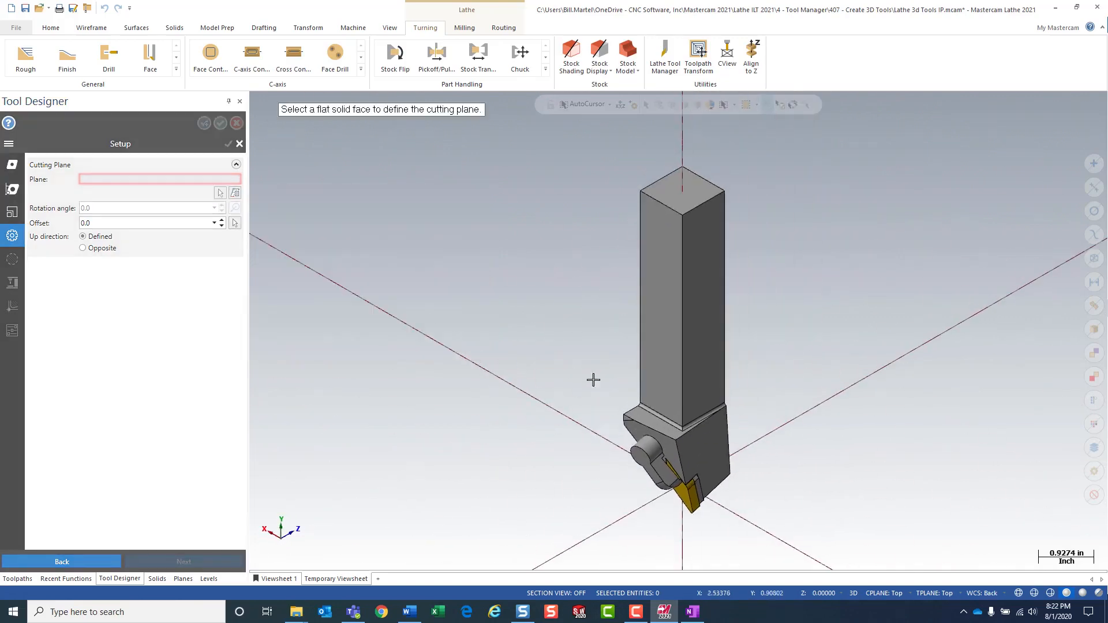
left_click(652, 376)
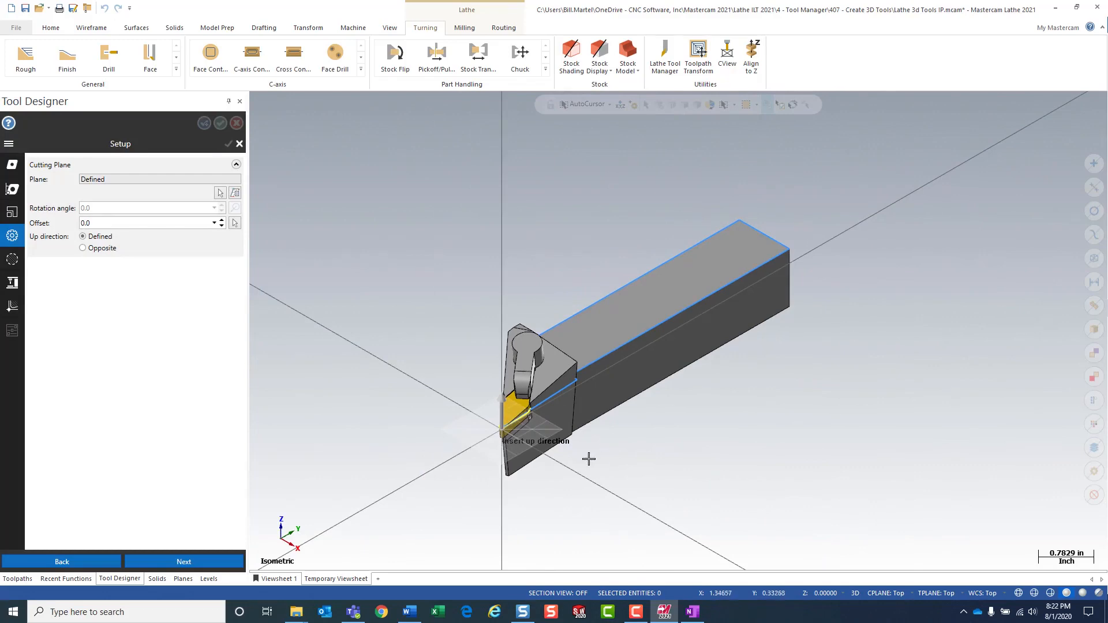
Flip the cutting plane's up direction to Opposite and return it to Defined, comparing the insert's orientation
mouse_move(623, 460)
middle_mouse_down("shift")
mouse_move(665, 425)
mouse_move(722, 453)
mouse_move(785, 454)
mouse_move(578, 378)
middle_mouse_up("shift")
scroll(614, 397, "up", 5)
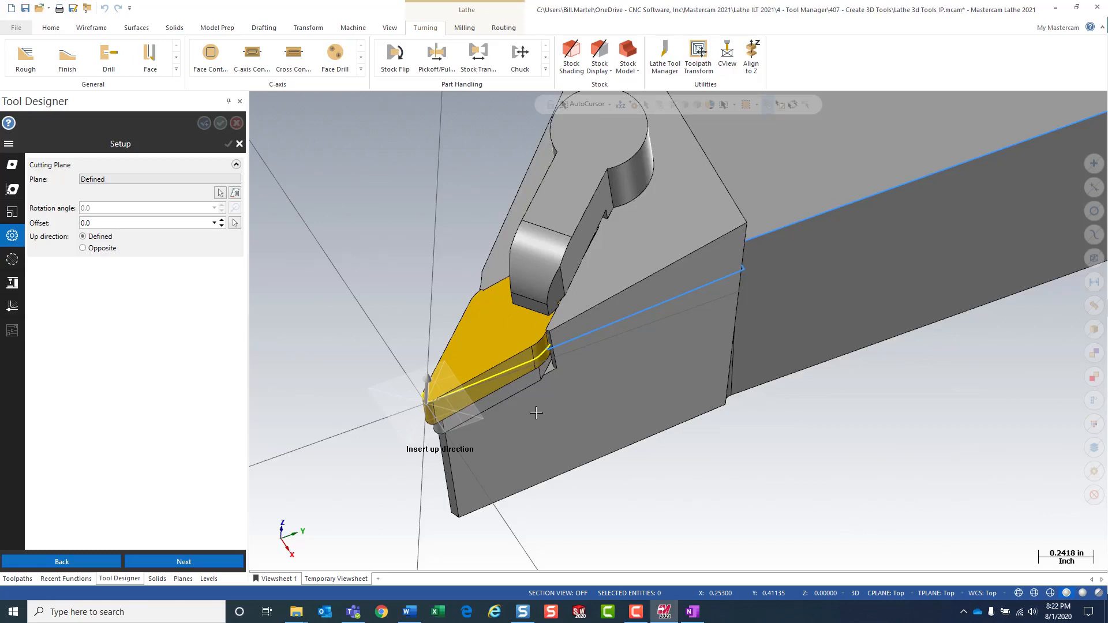
scroll(536, 413, "down", 2)
mouse_move(530, 423)
middle_mouse_down()
mouse_move(521, 391)
mouse_move(427, 352)
mouse_move(502, 379)
middle_mouse_up()
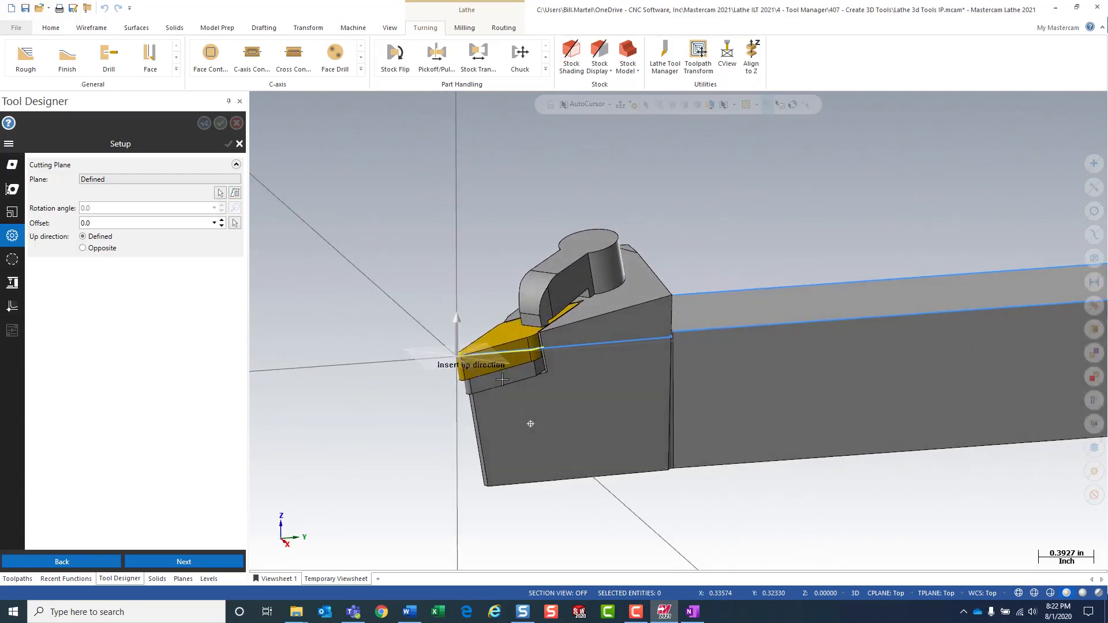
left_click(83, 249)
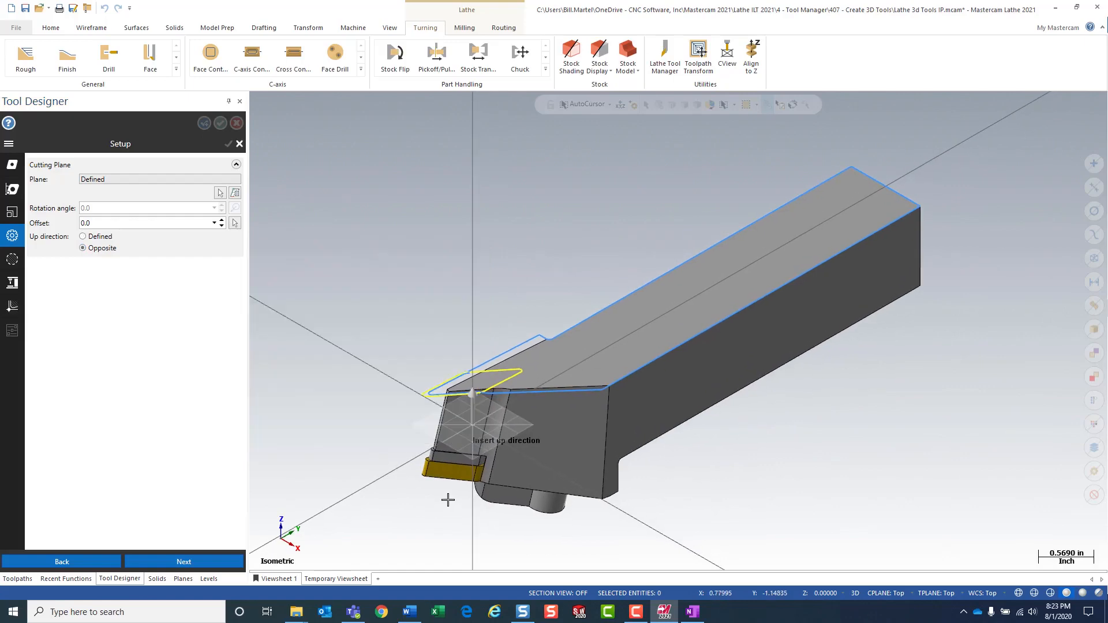
mouse_move(448, 500)
middle_mouse_down()
mouse_move(612, 426)
mouse_move(351, 393)
middle_mouse_up()
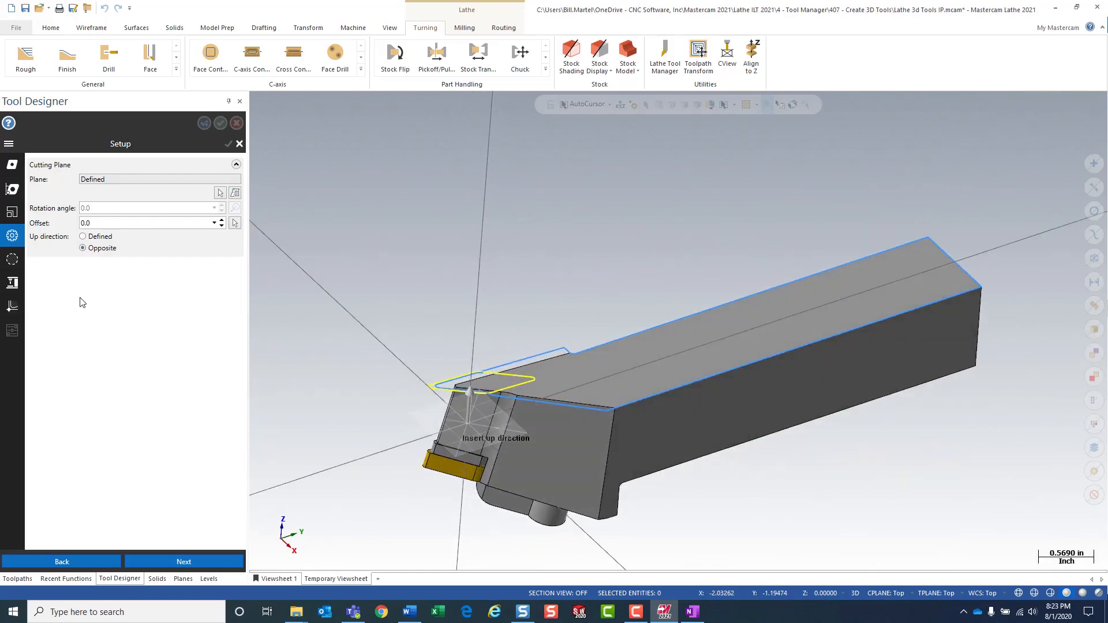
left_click(84, 237)
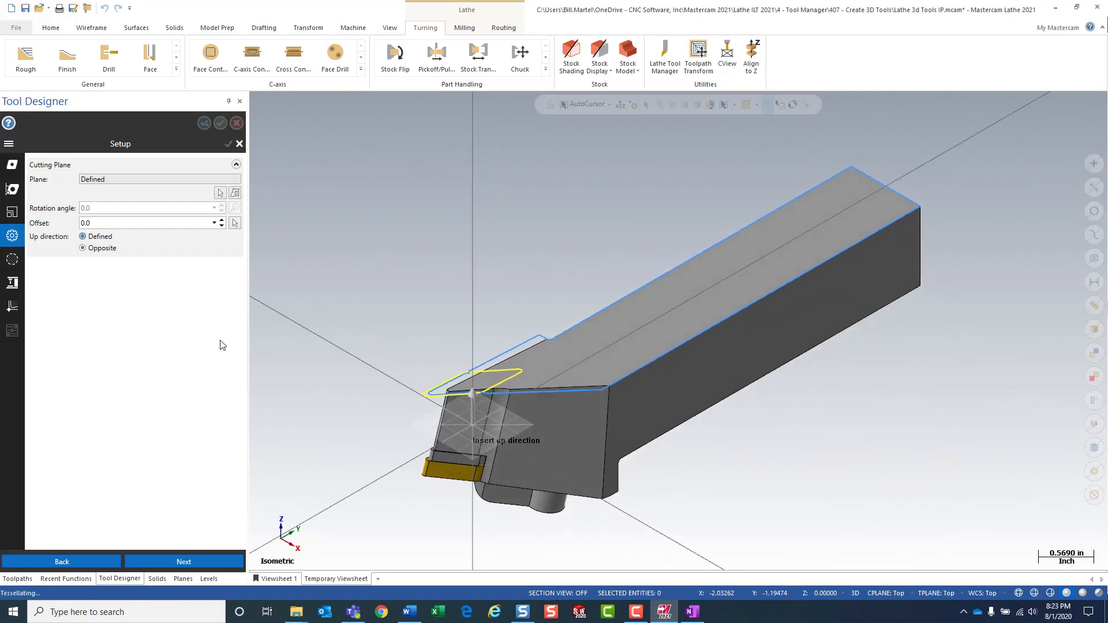
middle_click_drag(399, 408, 438, 361, "shift")
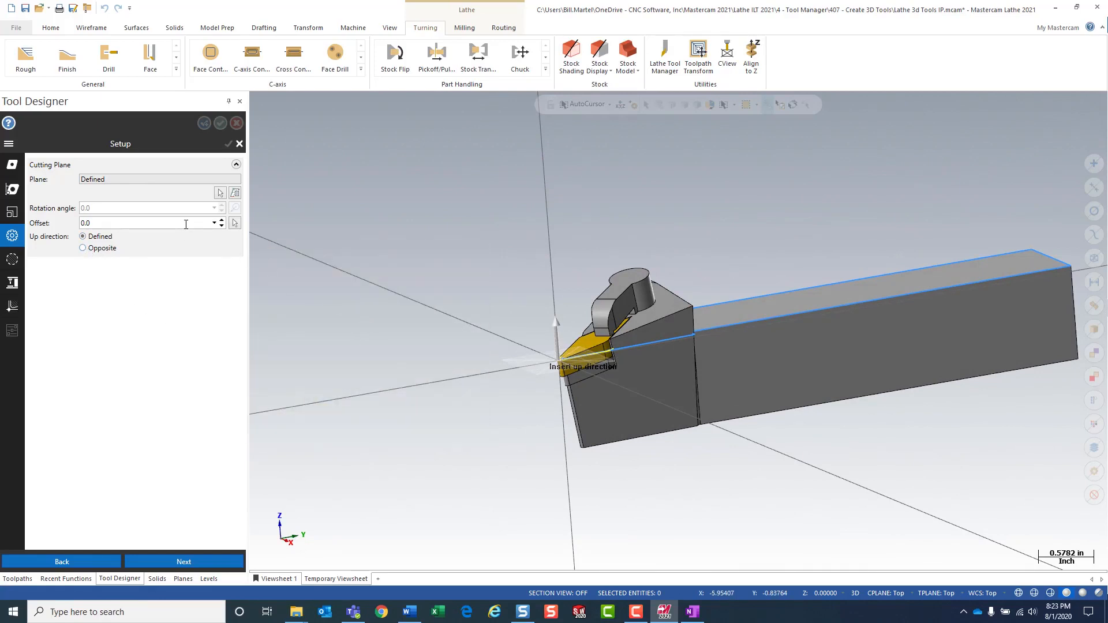
Examine the purpose of the cutting plane offset and how the plane lines up with the insert's tip
mouse_move(186, 224)
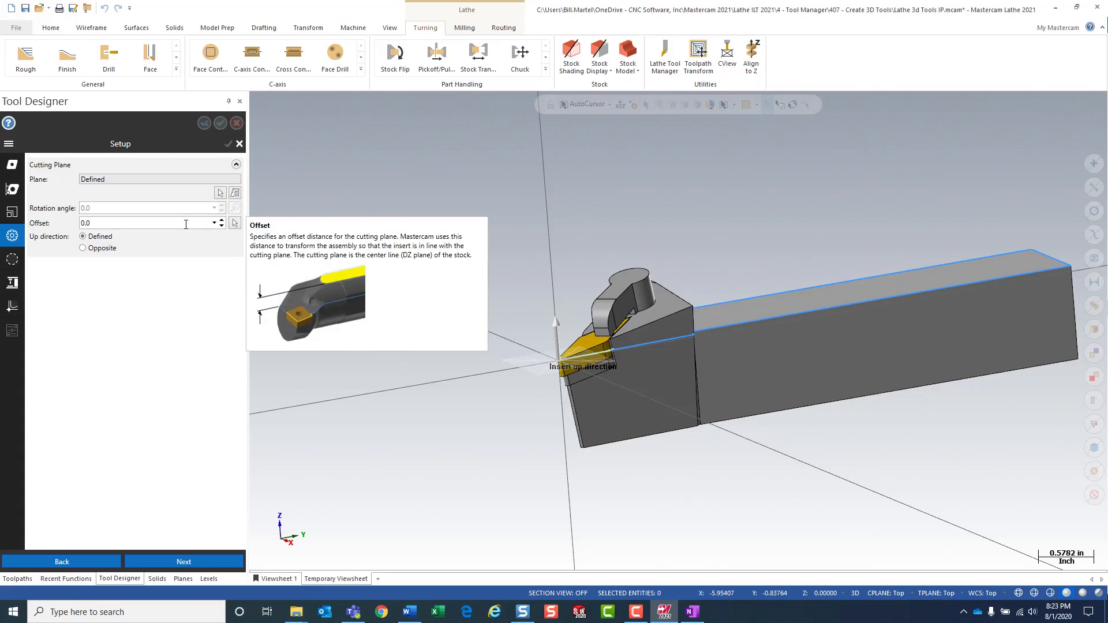
middle_click_drag(418, 403, 445, 413)
scroll(649, 384, "up", 2)
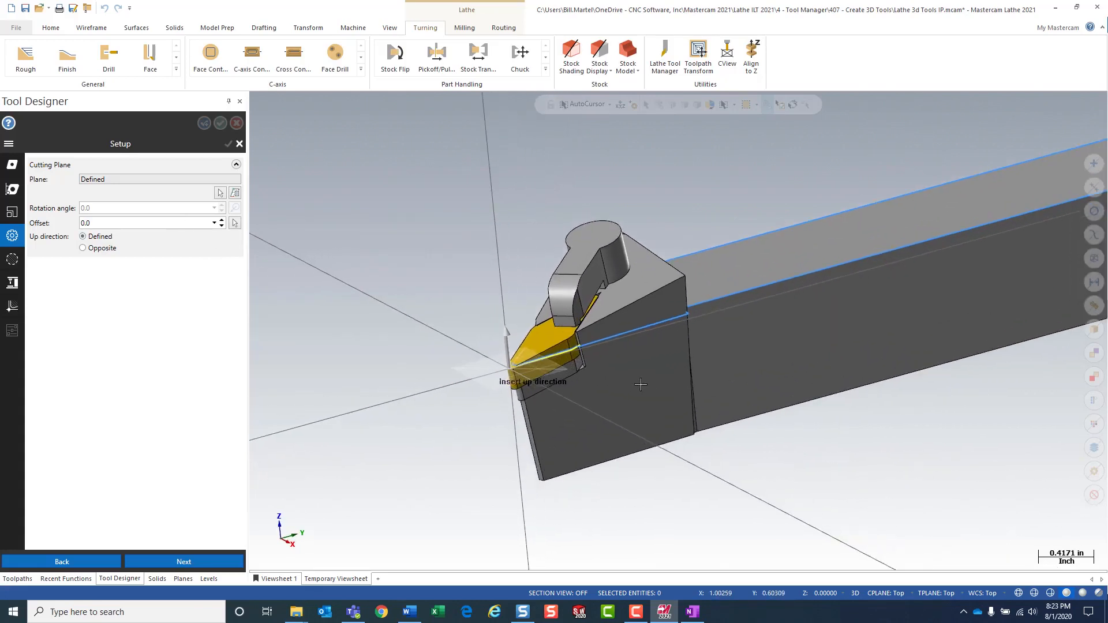
middle_click_drag(640, 384, 552, 393)
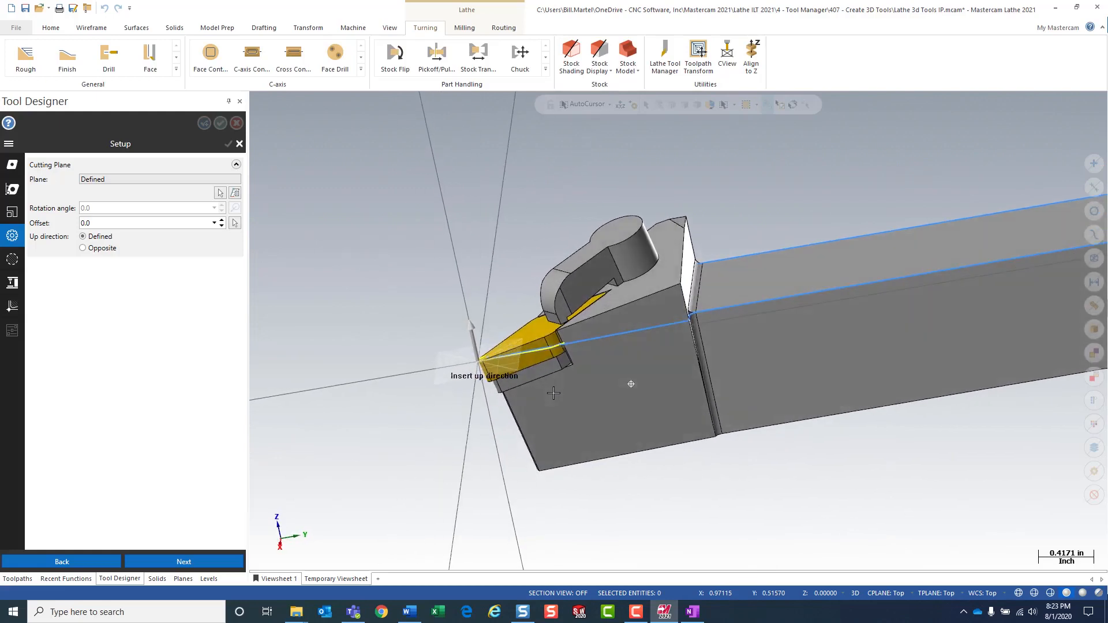
scroll(514, 374, "up", 2)
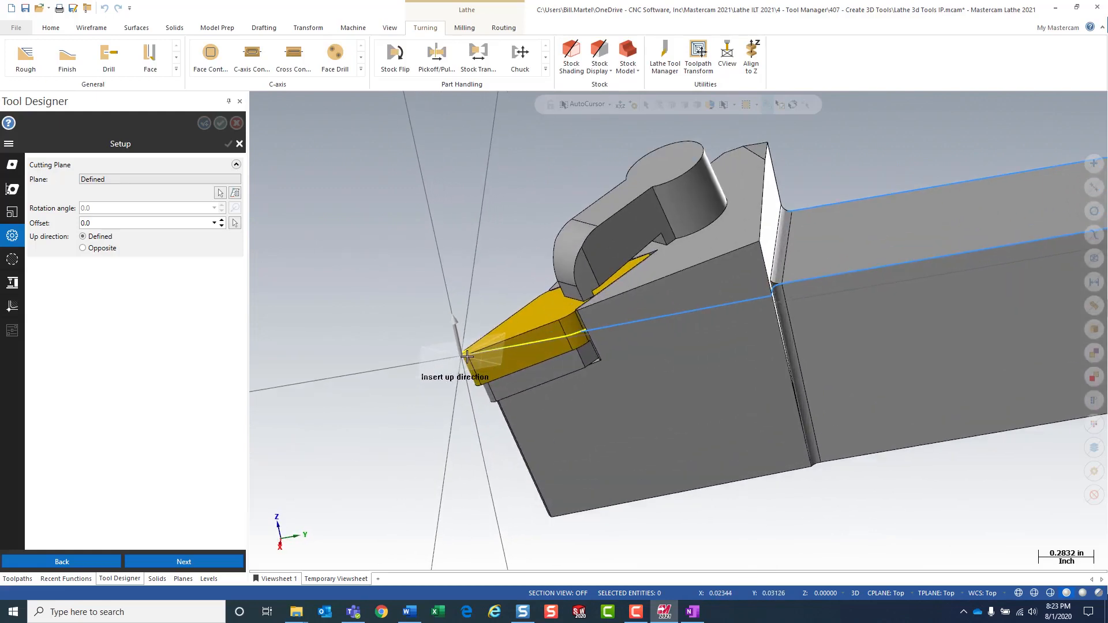
scroll(426, 363, "down", 3)
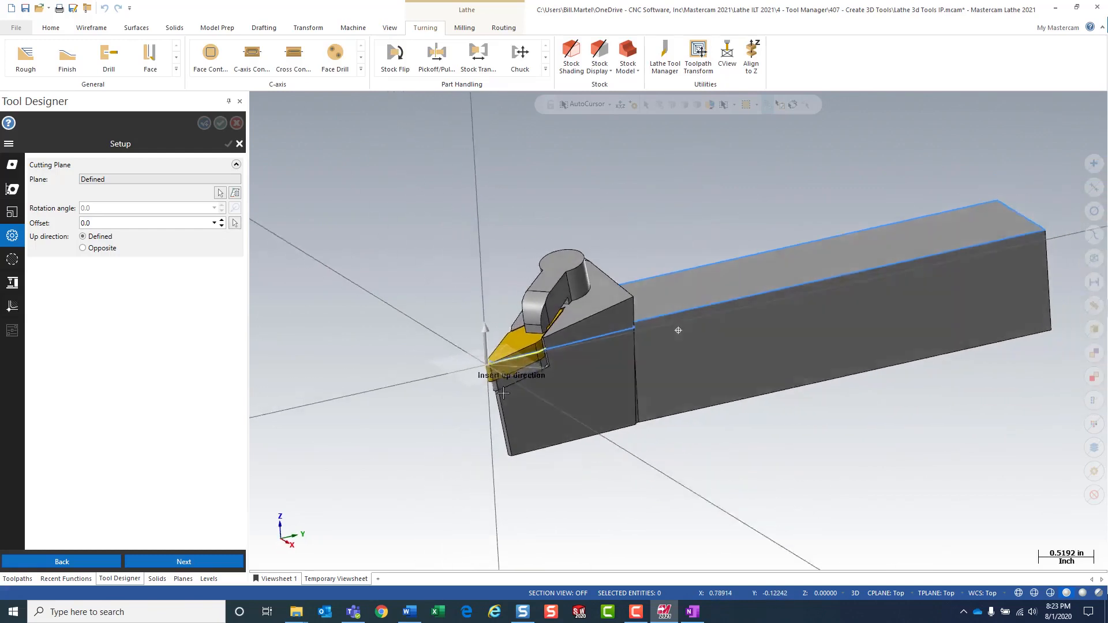
middle_click_drag(500, 392, 504, 405)
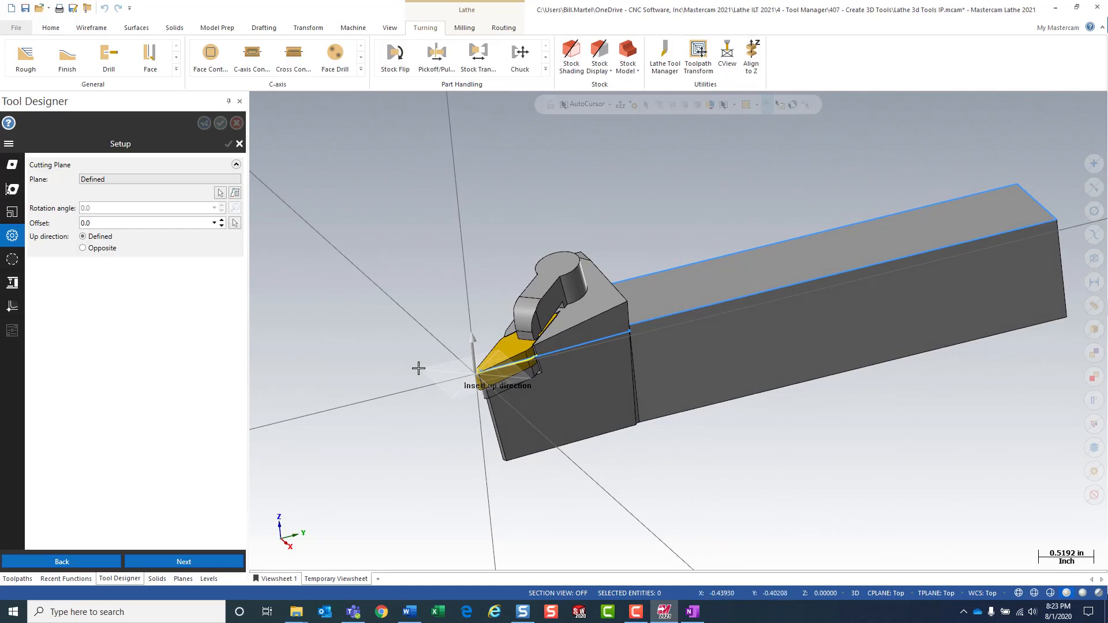
Set the cutting plane to the named Bottom plane and check where it passes through the tool
left_click(234, 194)
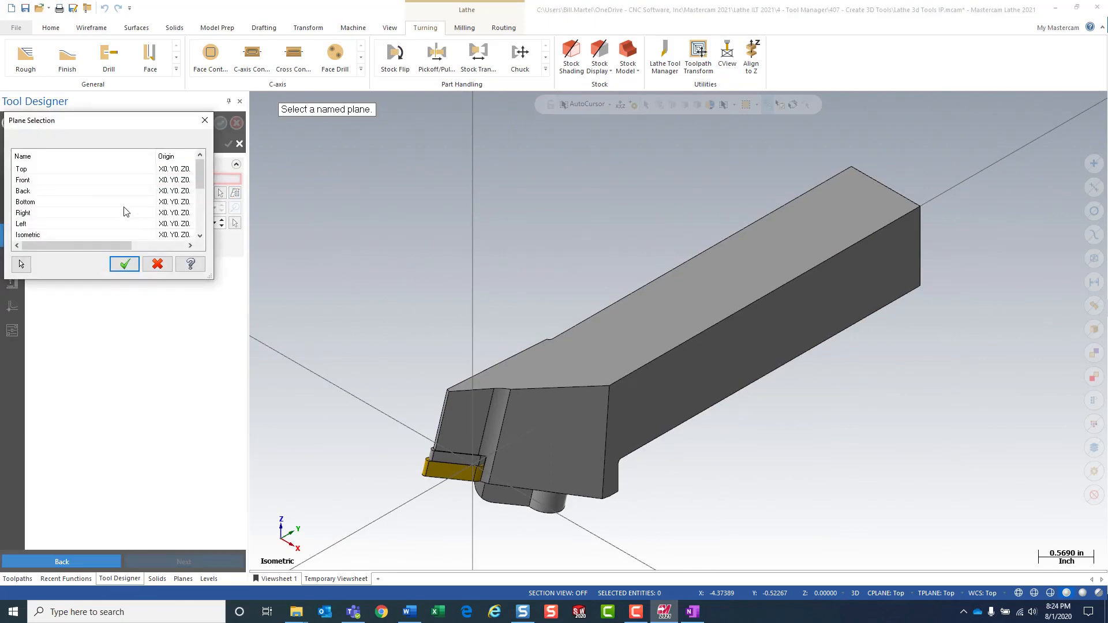
left_click(126, 202)
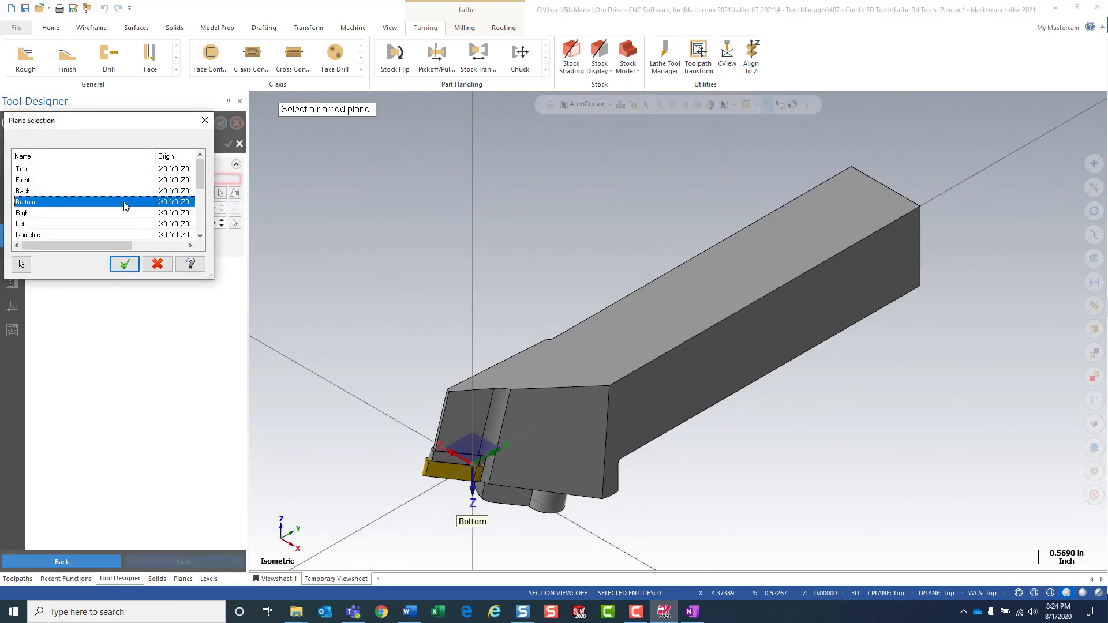
left_click(124, 264)
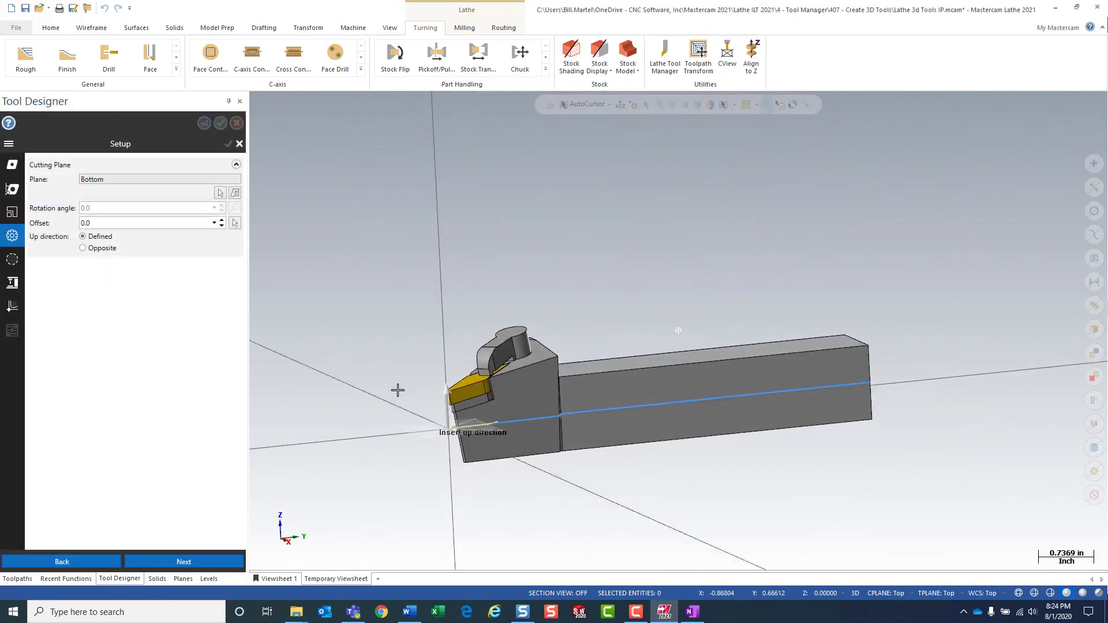
scroll(438, 462, "up", 5)
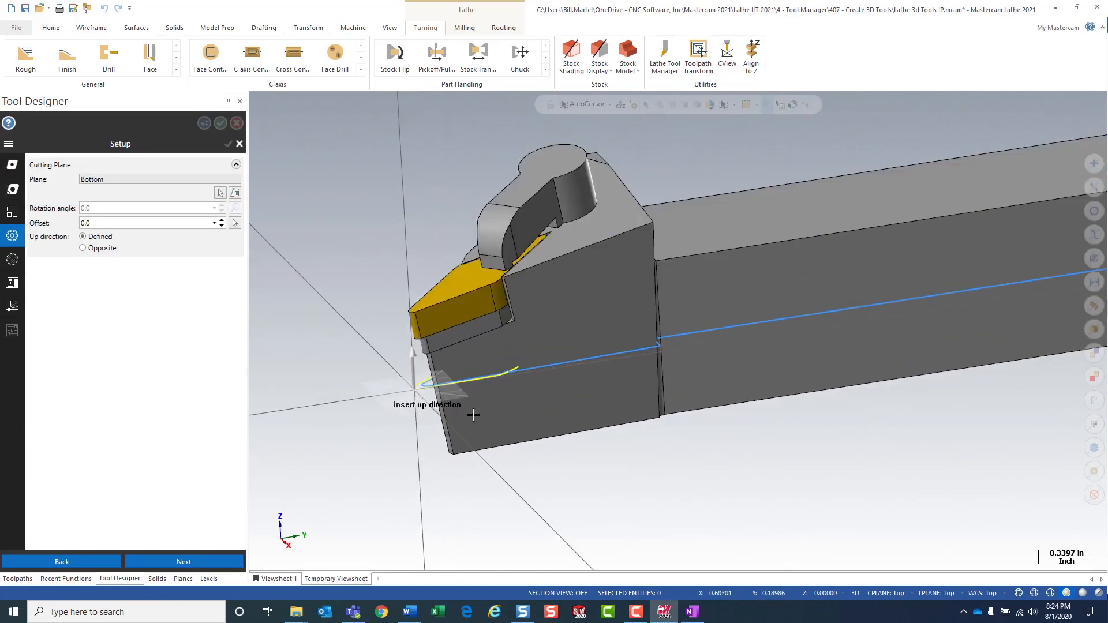
scroll(473, 414, "up", 1)
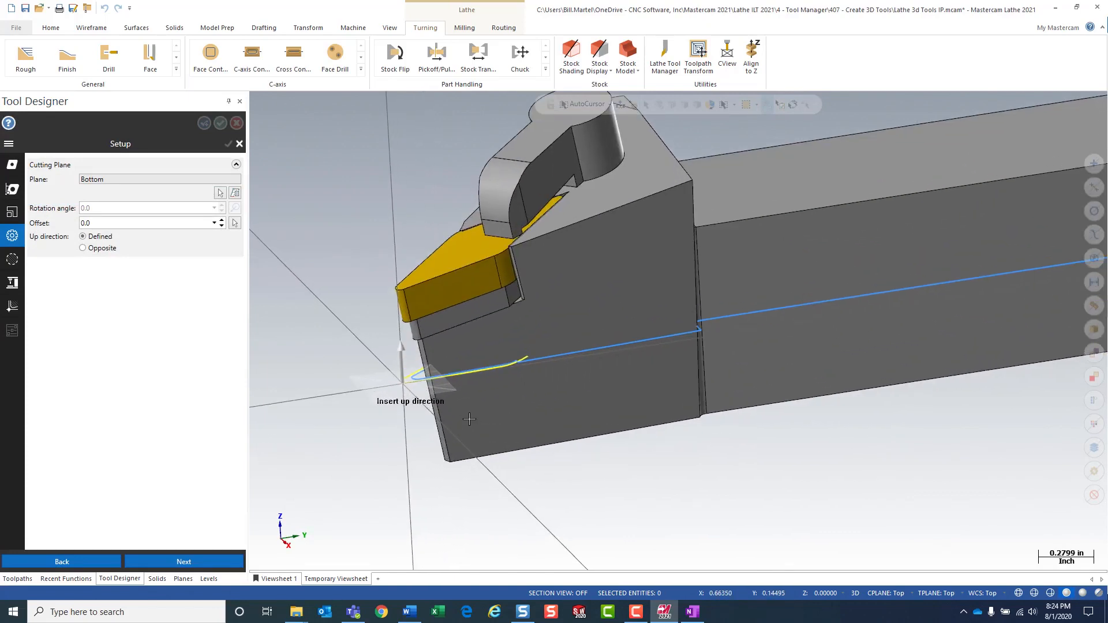
Set the cutting plane's offset by picking the upper corner point at the insert's tip
left_click(235, 223)
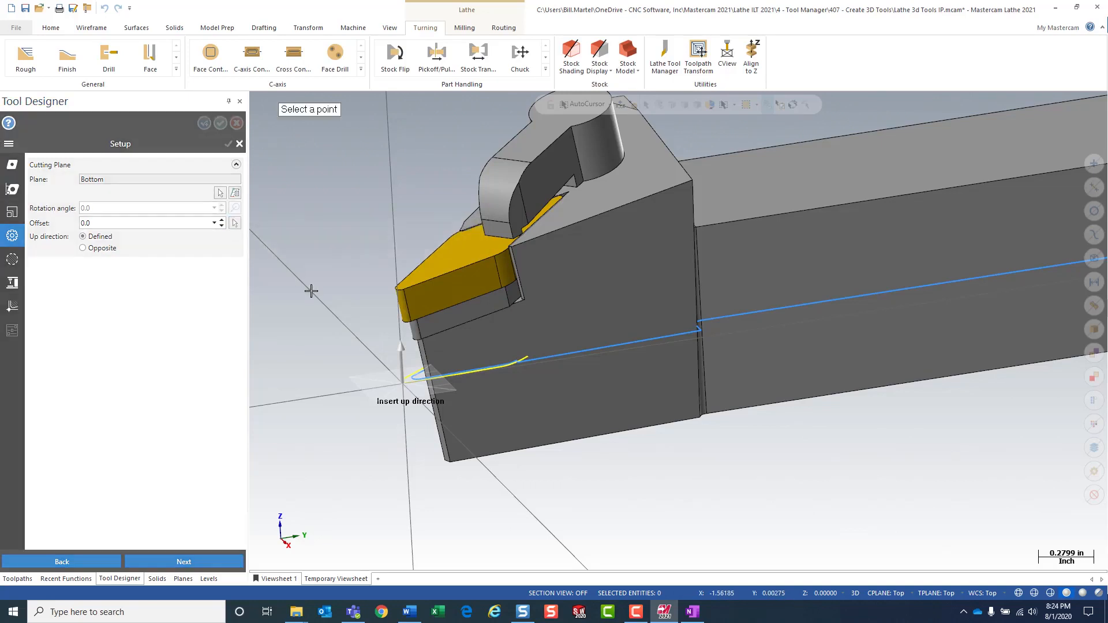
middle_click_drag(331, 320, 335, 345)
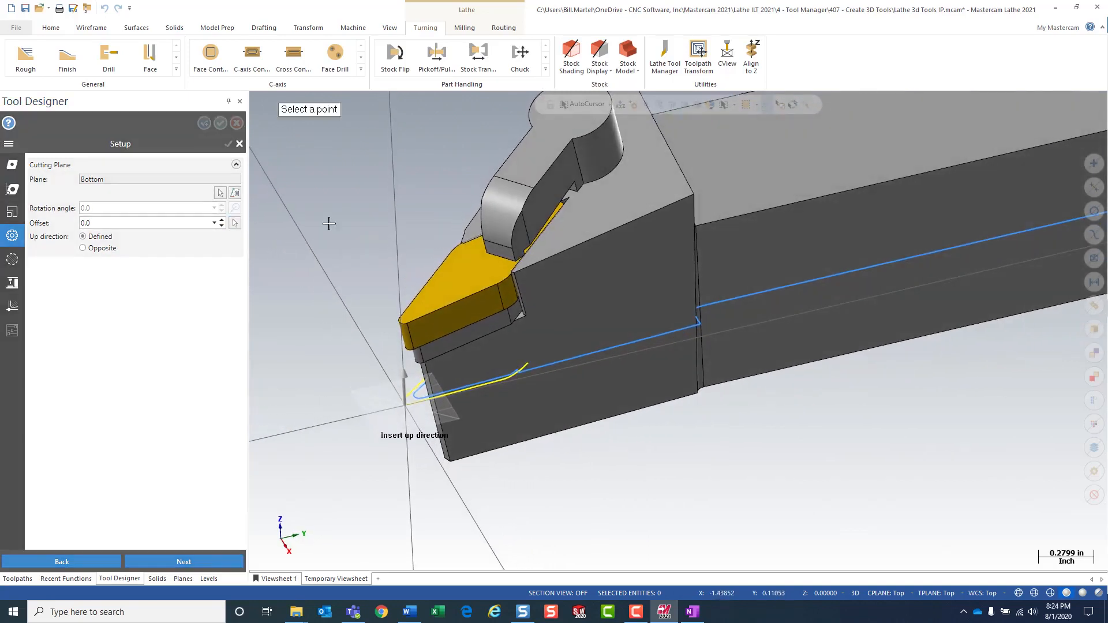
scroll(364, 339, "up", 1)
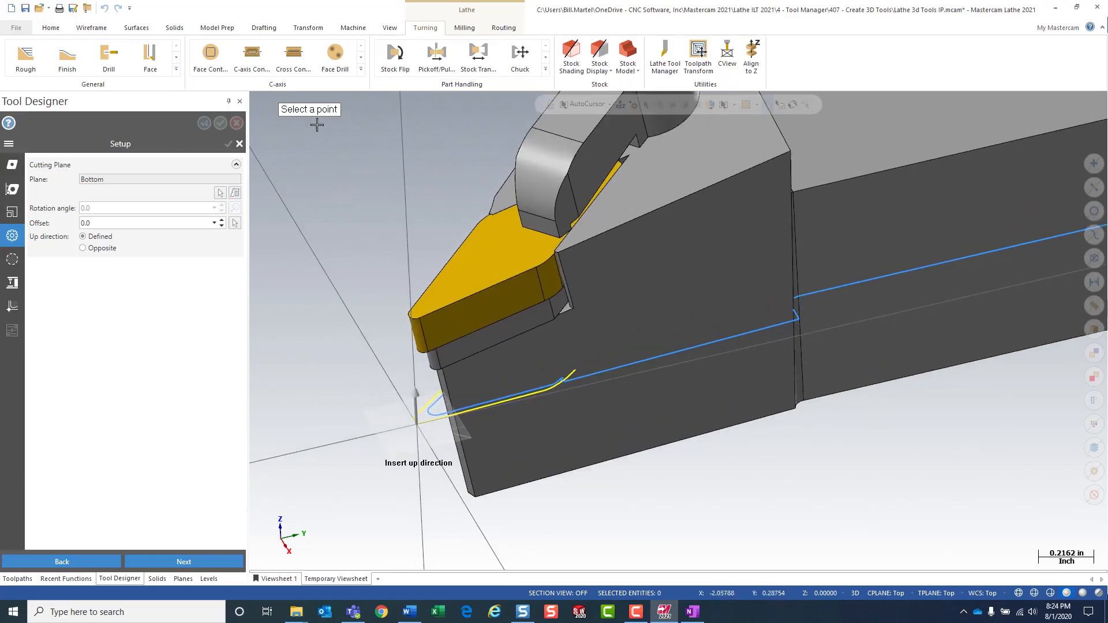
left_click(408, 321)
scroll(375, 436, "down", 3)
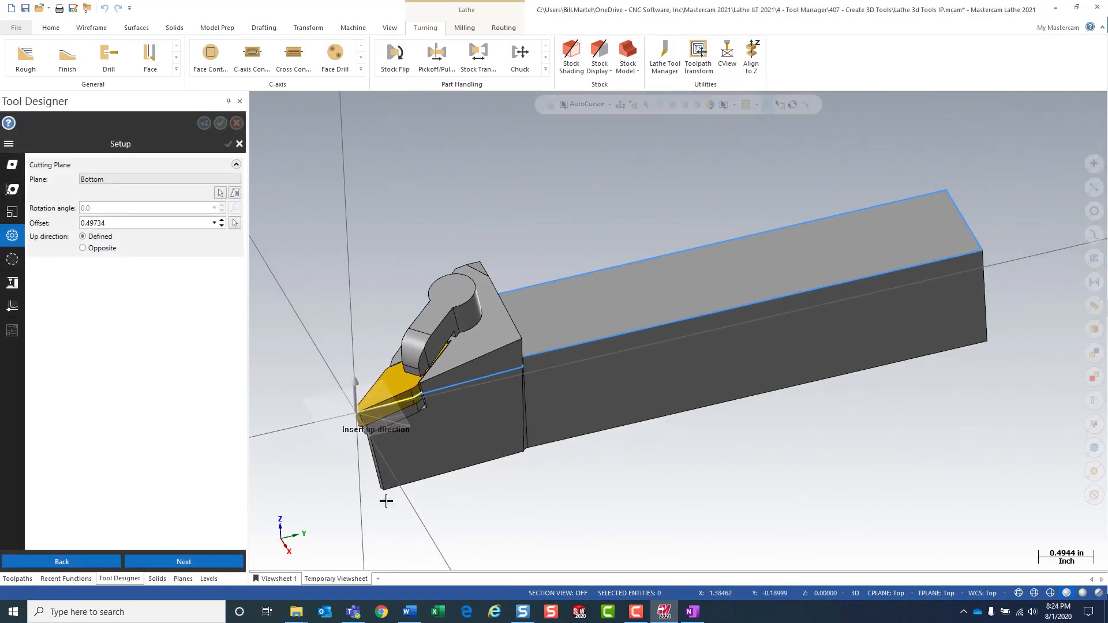
middle_click_drag(383, 499, 500, 427, "shift")
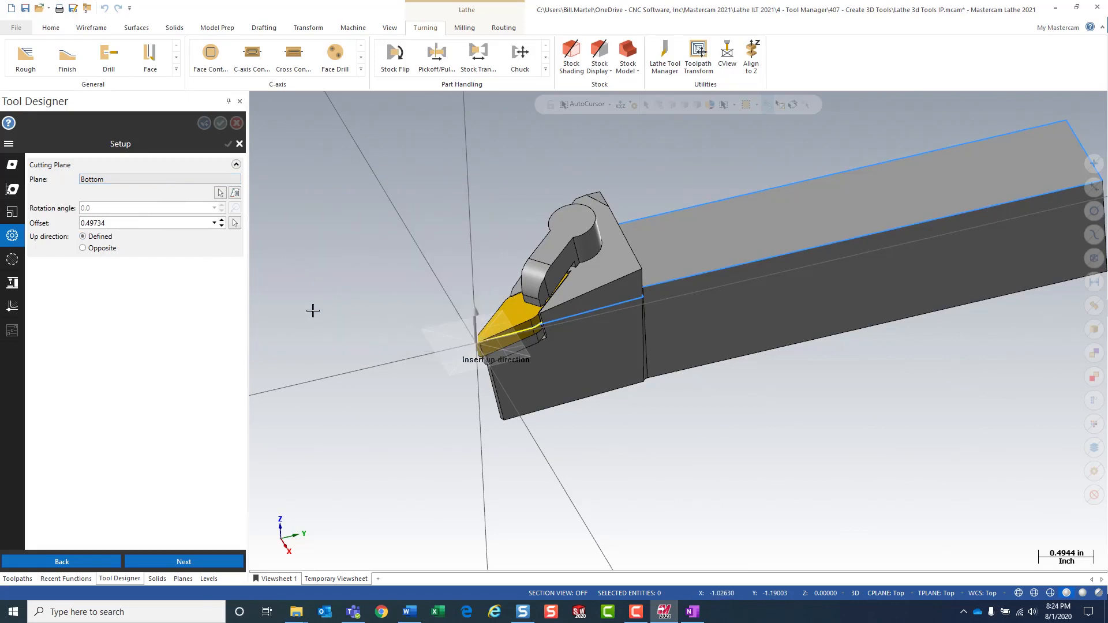
Reset the cutting plane's offset to 0 and redefine the plane from the insert's flat top face
double_click(155, 224)
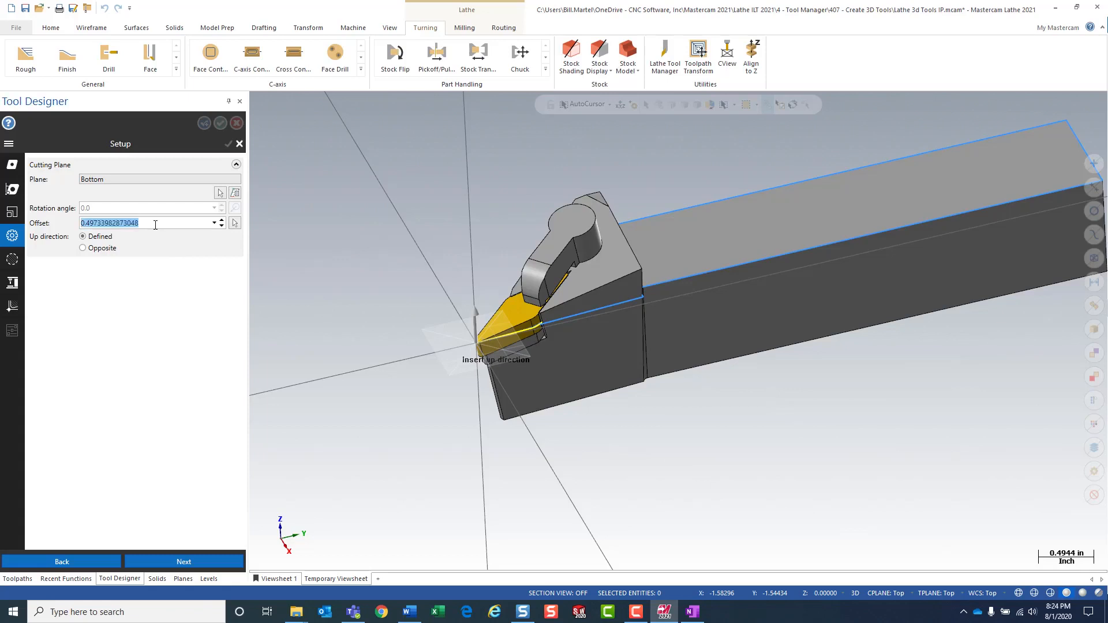
type("0")
left_click(221, 194)
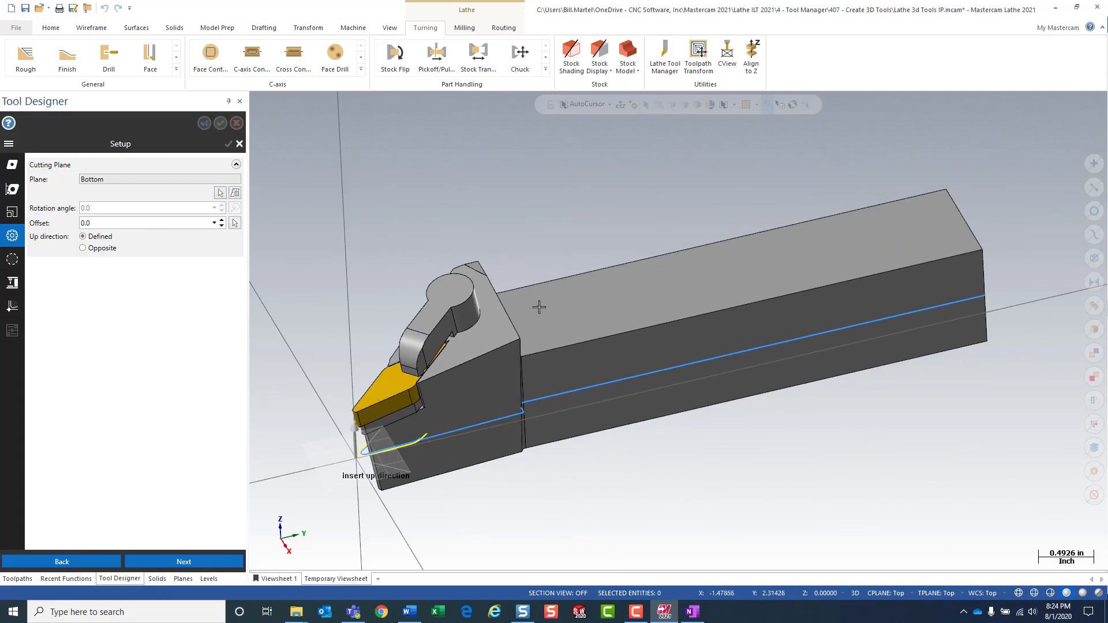
left_click(222, 194)
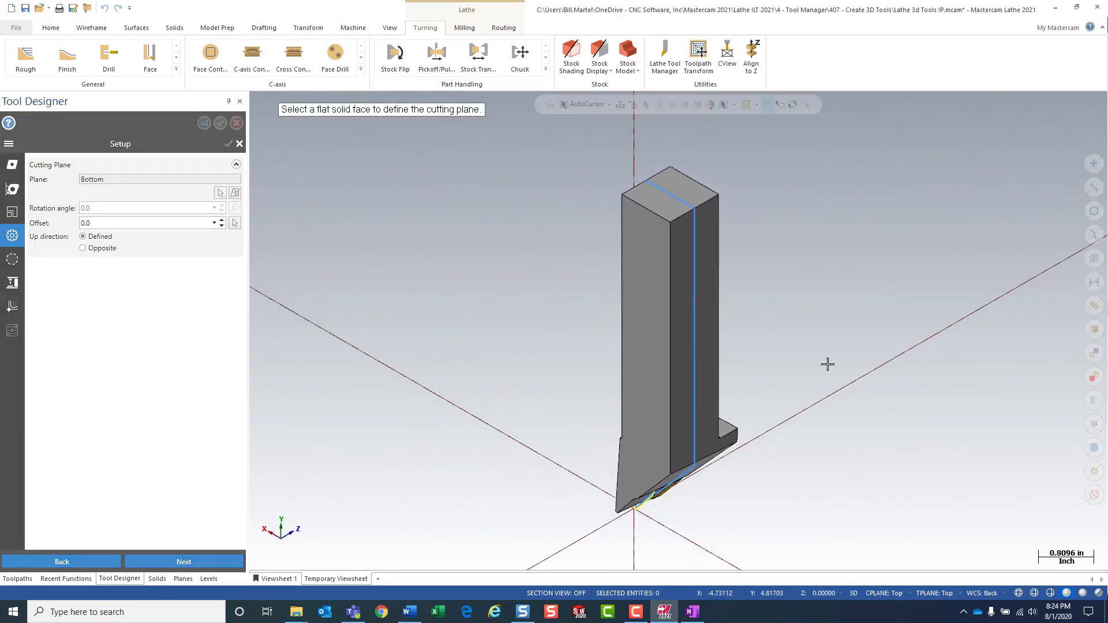
middle_click_drag(829, 363, 521, 275)
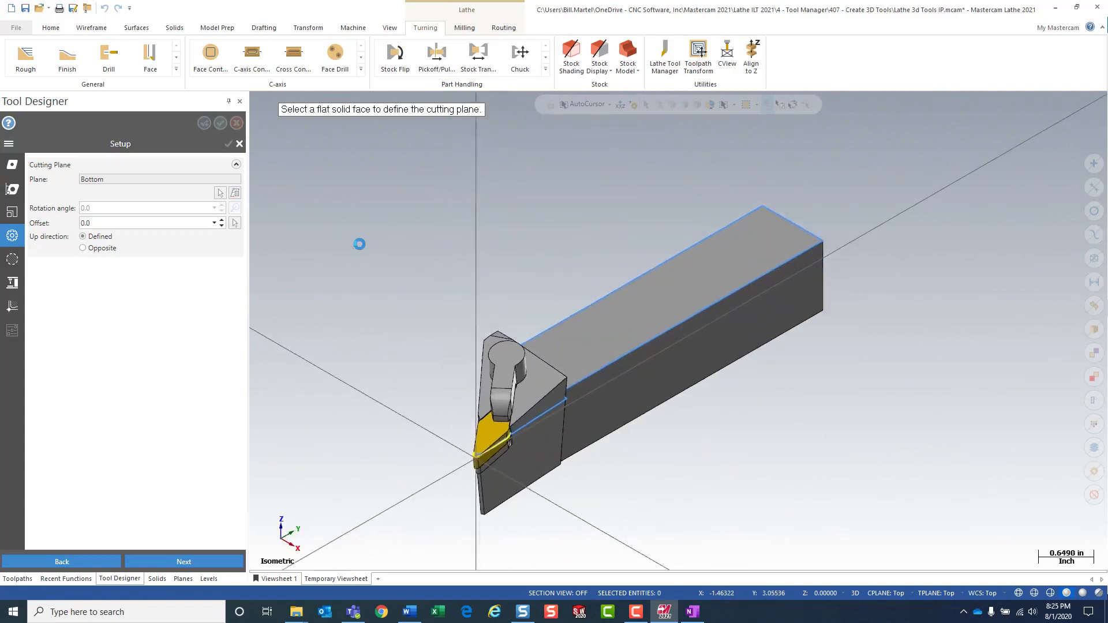
middle_click_drag(353, 354, 428, 311)
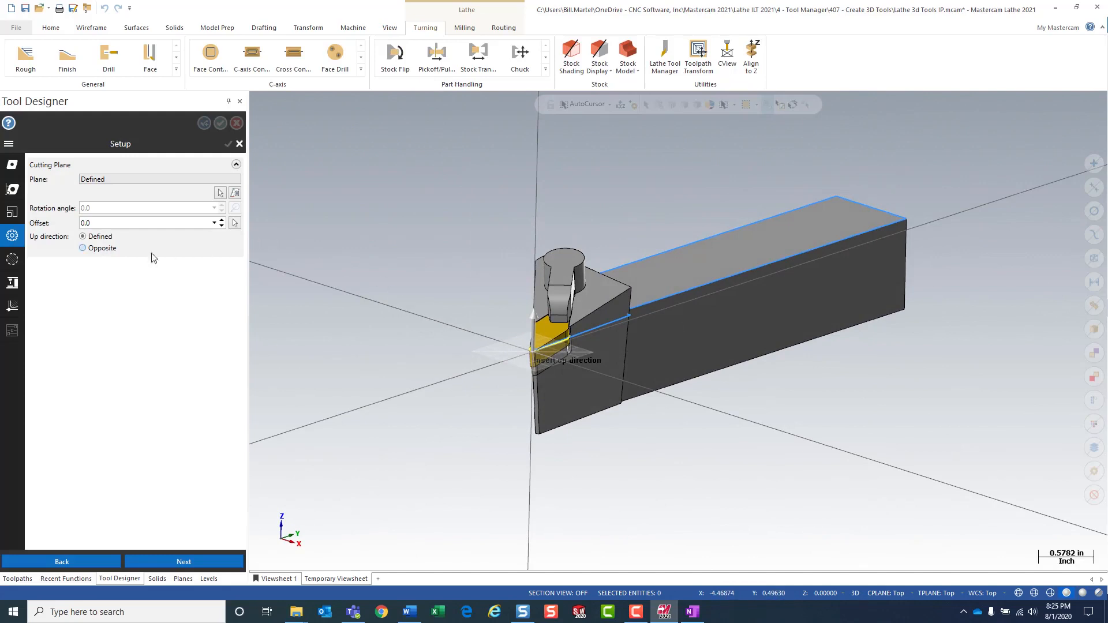
Examine the insert and holder boundaries generated on the tool at the cutting plane
left_click(13, 259)
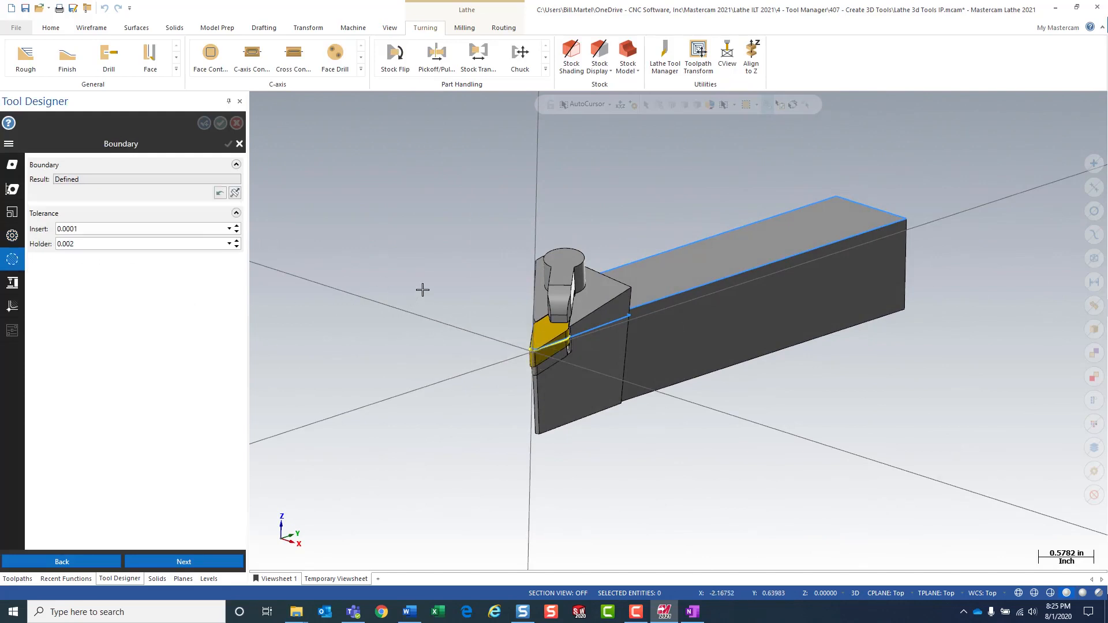
mouse_move(422, 289)
middle_mouse_down()
mouse_move(413, 311)
mouse_move(400, 309)
middle_mouse_up()
scroll(400, 309, "down", 2)
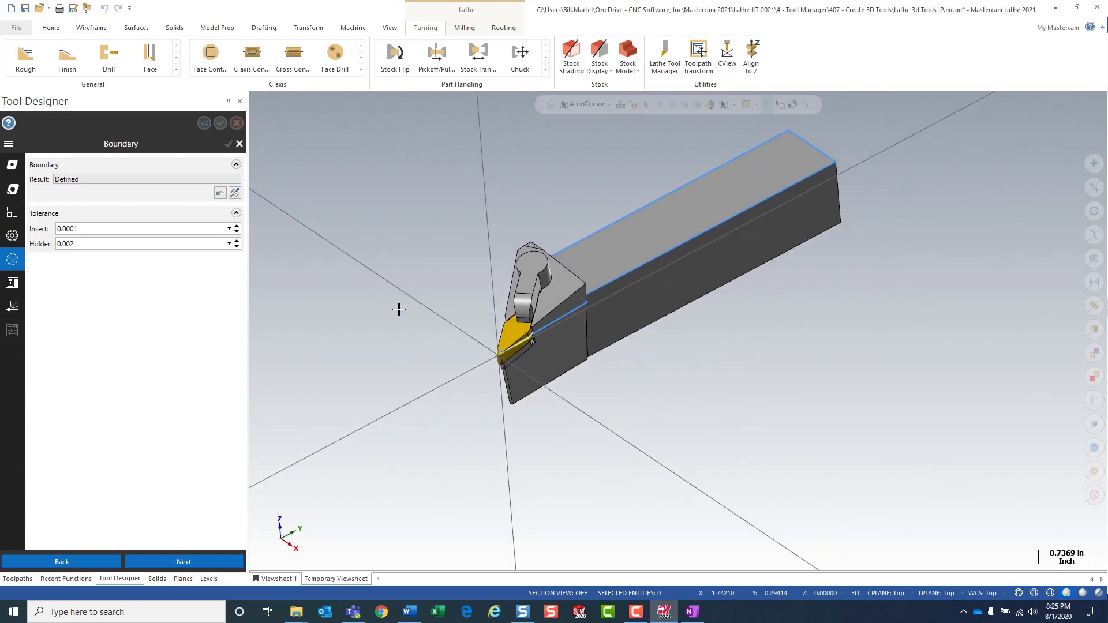
scroll(398, 309, "down", 2)
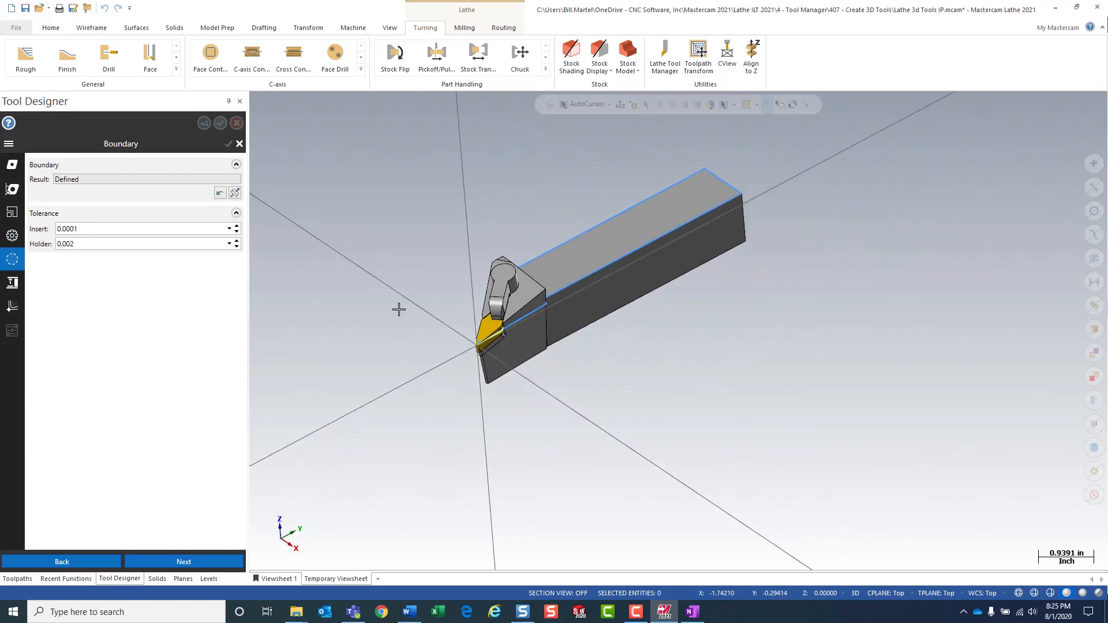
middle_click_drag(399, 310, 474, 339, "ctrl")
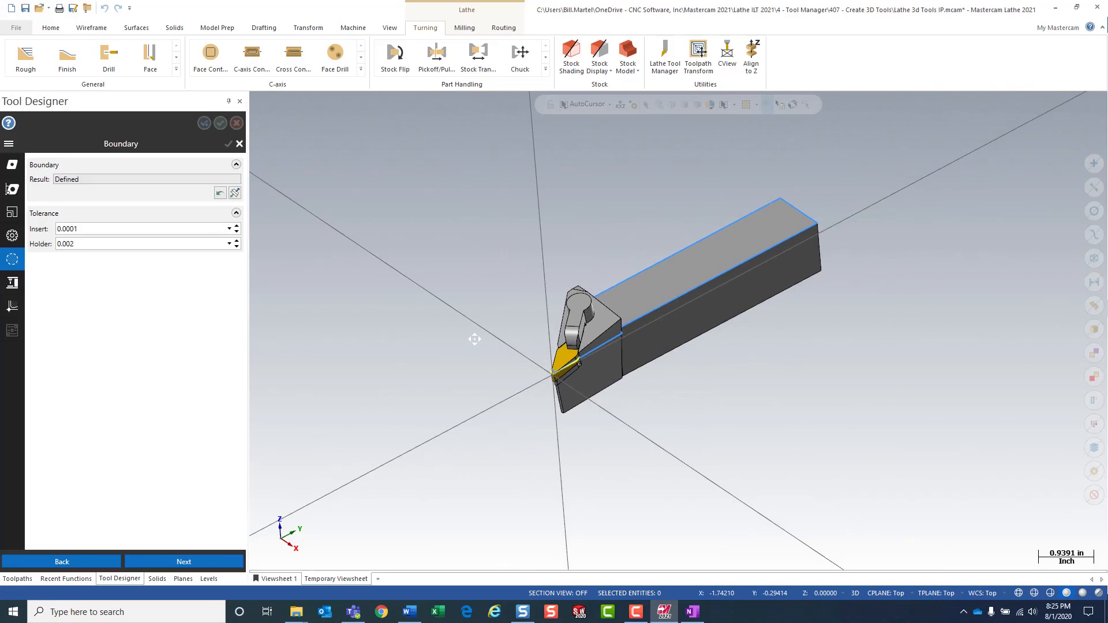
mouse_move(475, 339)
middle_mouse_down()
mouse_move(504, 358)
mouse_move(482, 364)
mouse_move(479, 354)
middle_mouse_up()
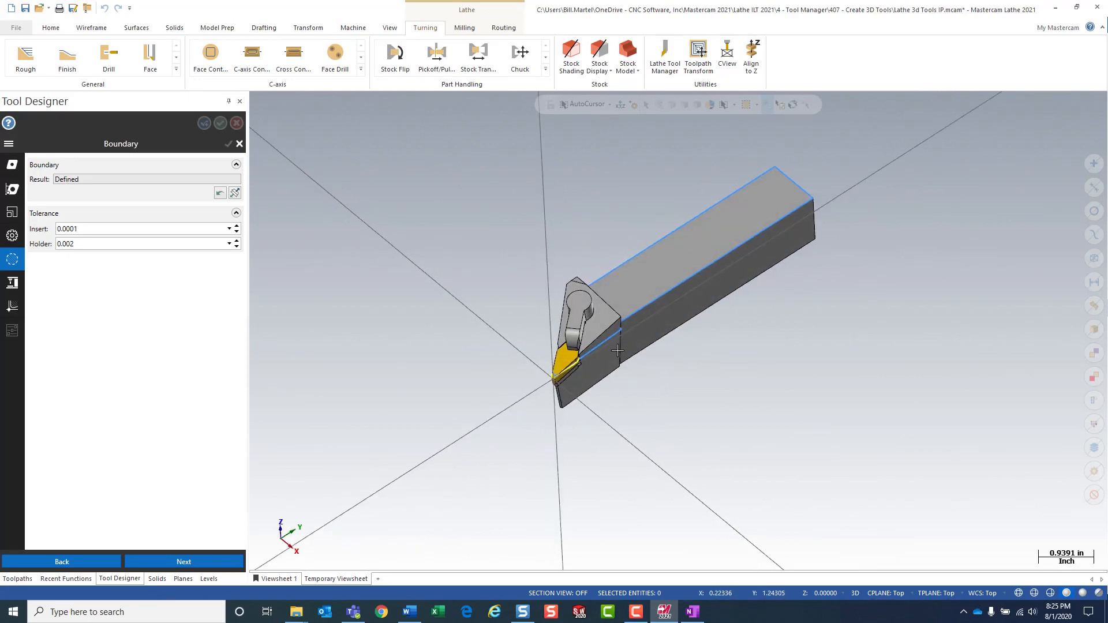
mouse_move(617, 351)
middle_mouse_down()
mouse_move(714, 391)
mouse_move(628, 346)
middle_mouse_up()
scroll(627, 346, "up", 2)
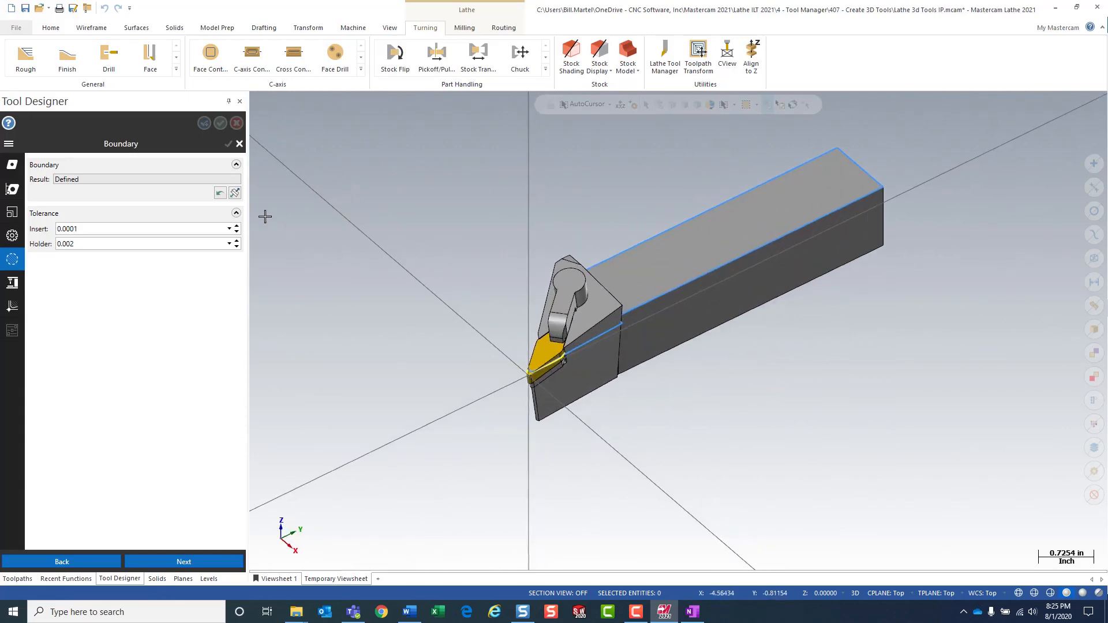
Redefine the tool boundary by raising the lower section plane and lowering the upper section plane into the tool body
left_click(234, 193)
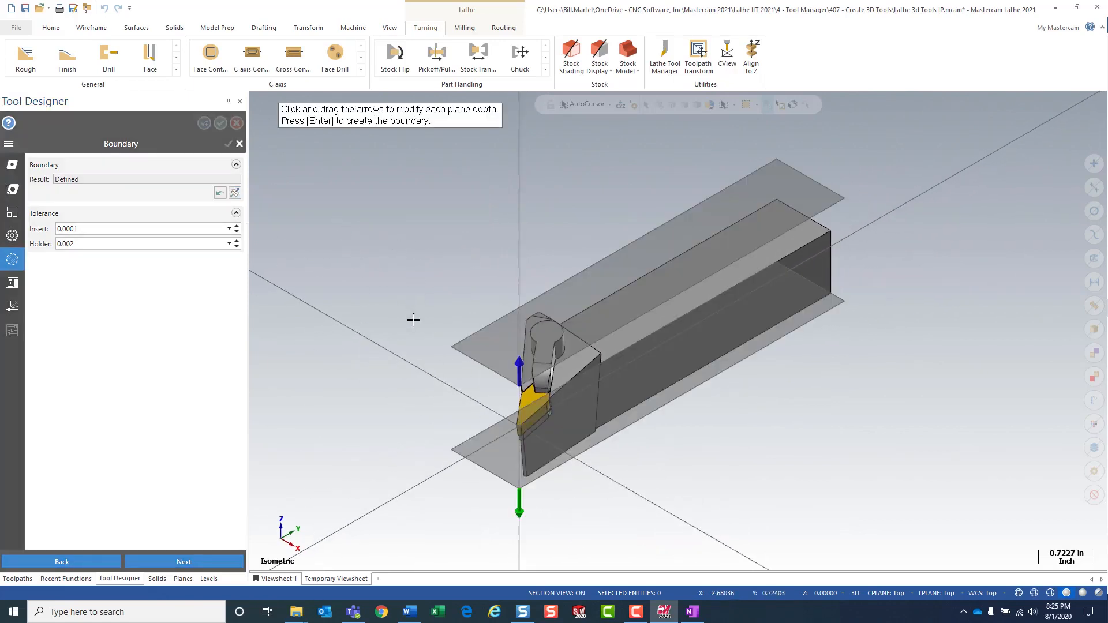
mouse_move(413, 320)
middle_mouse_down()
mouse_move(437, 285)
mouse_move(438, 297)
mouse_move(402, 266)
mouse_move(408, 283)
middle_mouse_up()
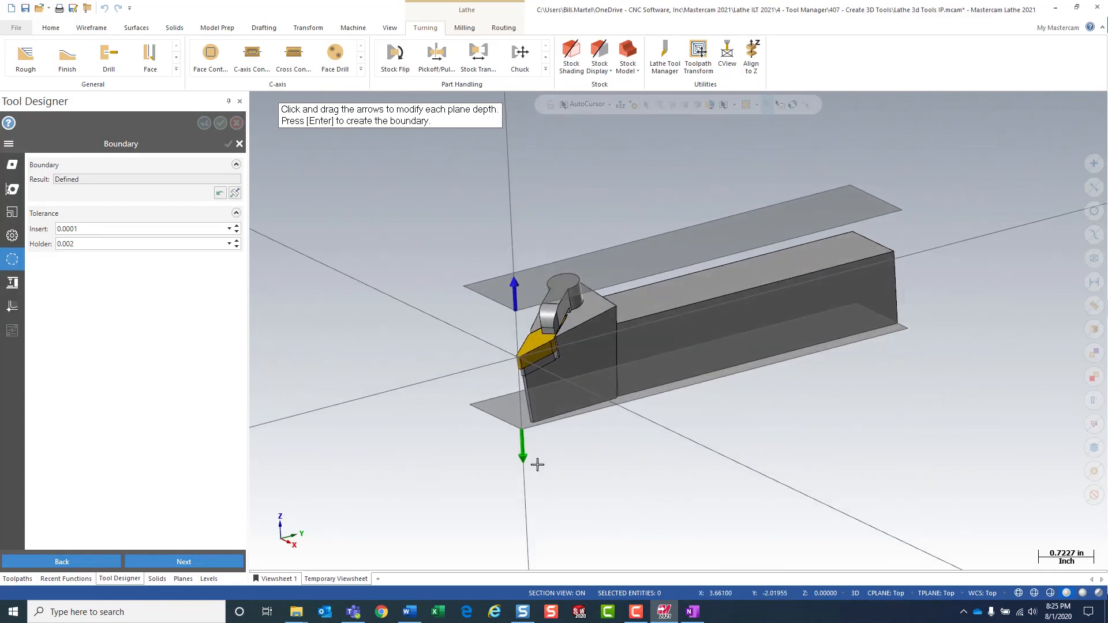
left_click_drag(523, 460, 522, 382)
left_click_drag(515, 294, 567, 494)
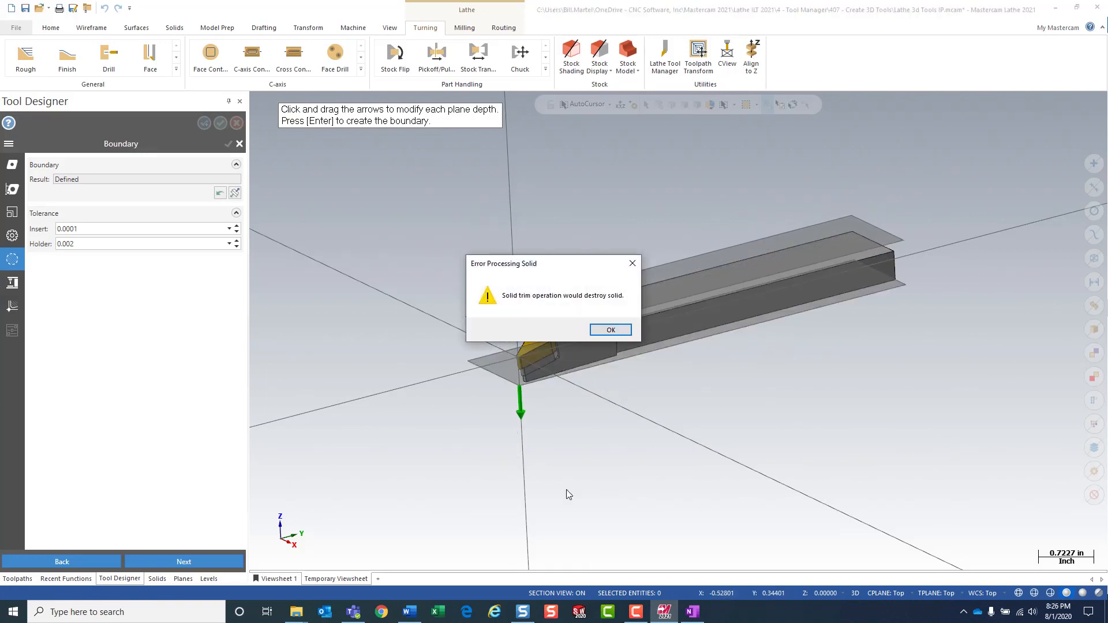
left_click(610, 330)
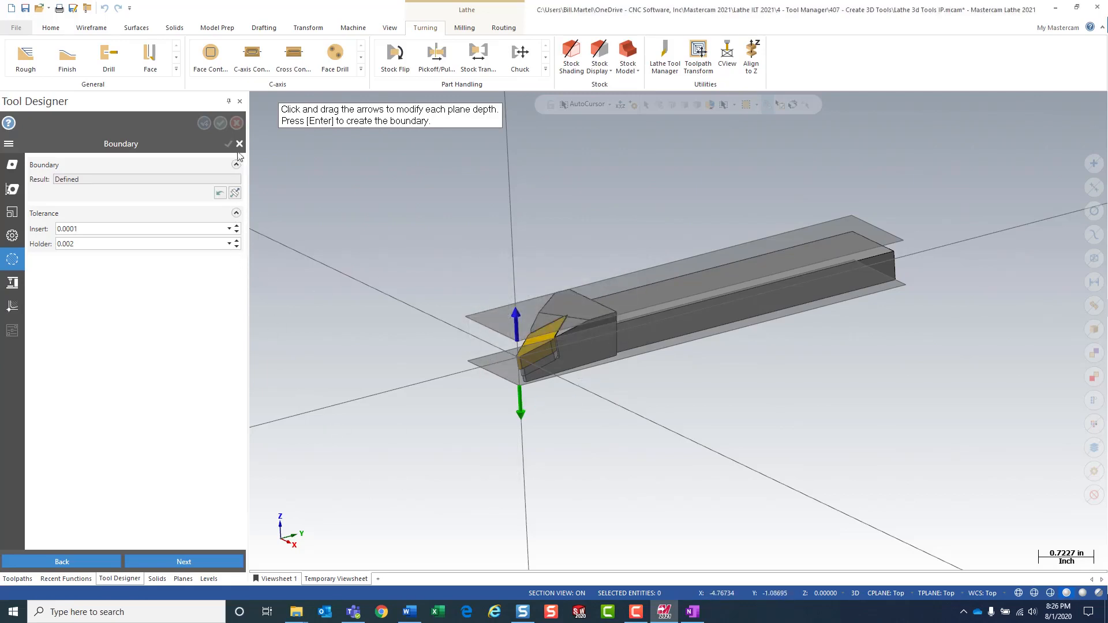
key("Return")
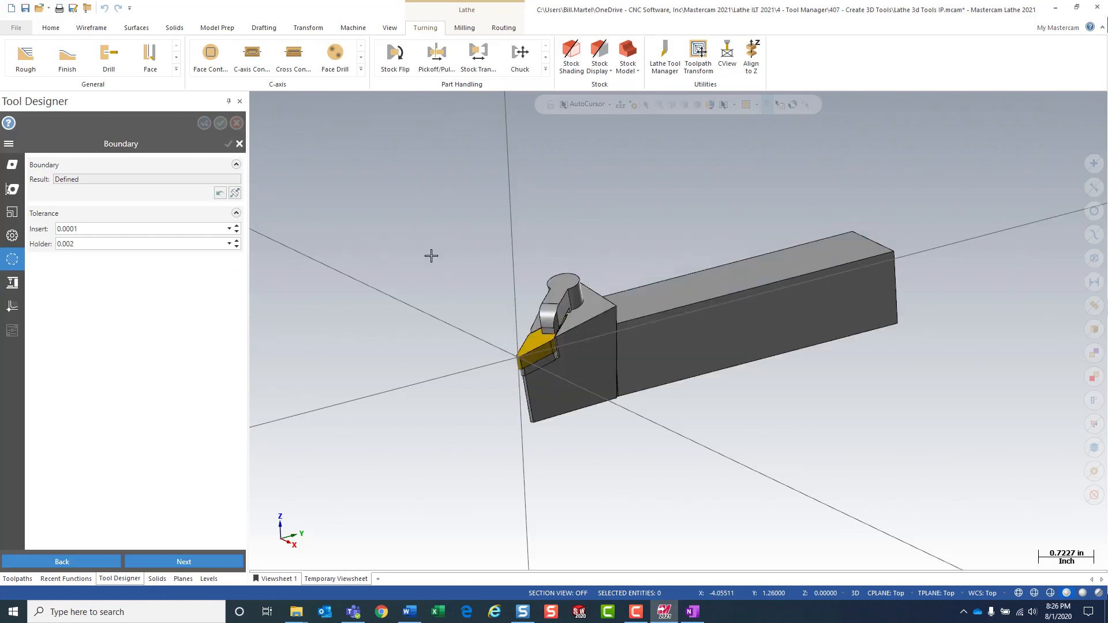
middle_click_drag(431, 284, 465, 317)
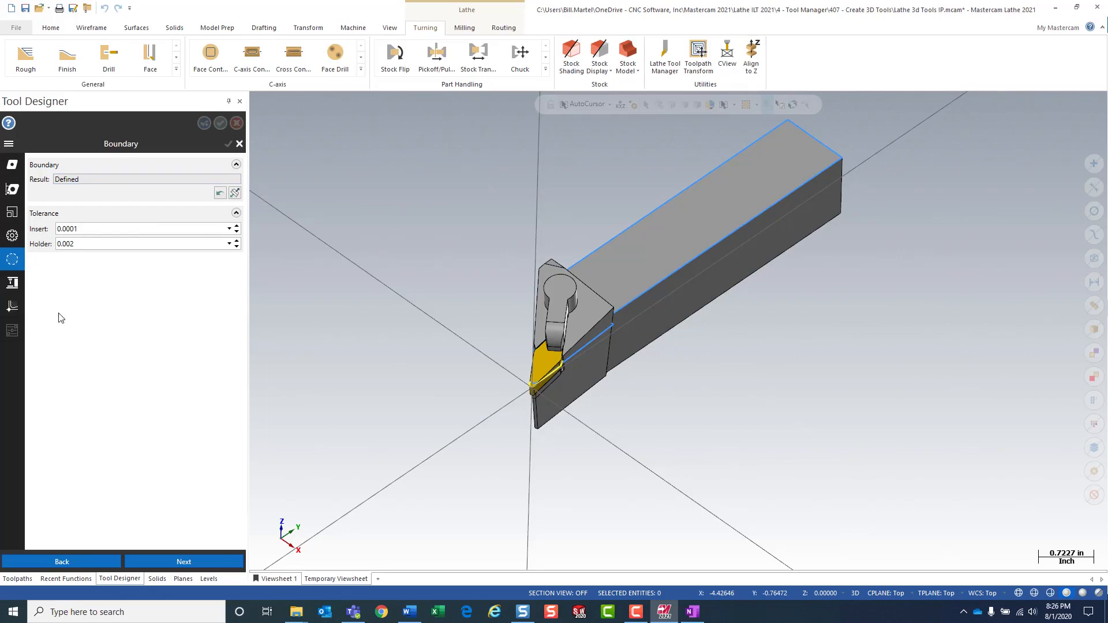
Set the machine orientation's spindle rotation to Counterclockwise and check how the tool and insert are oriented
left_click(13, 284)
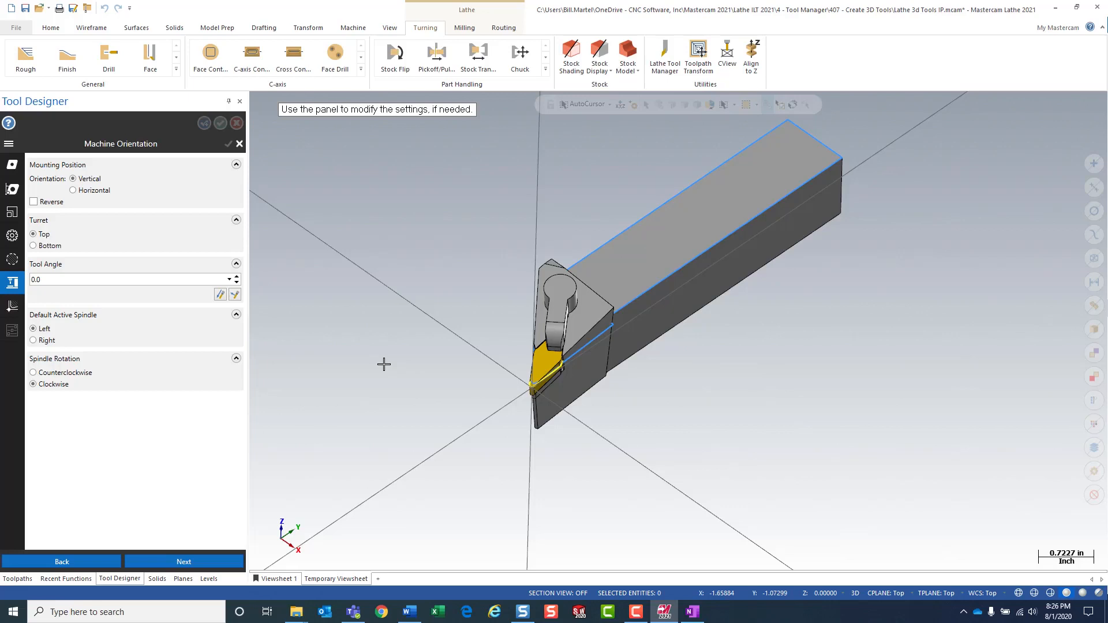
mouse_move(398, 348)
middle_mouse_down()
mouse_move(440, 352)
mouse_move(386, 343)
mouse_move(385, 324)
mouse_move(400, 346)
middle_mouse_up()
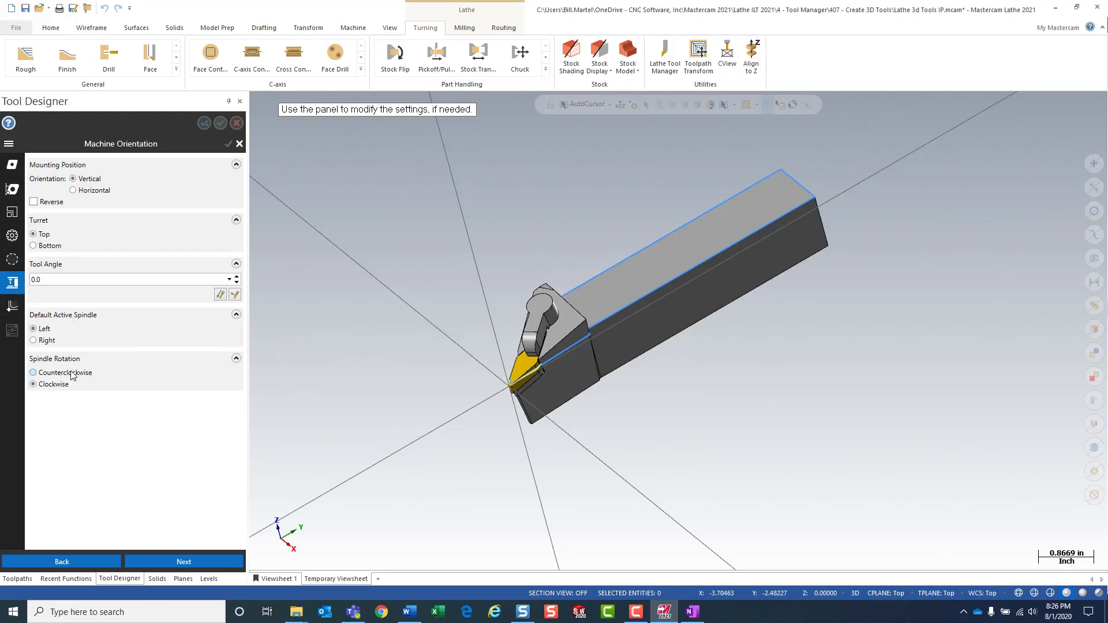
mouse_move(71, 375)
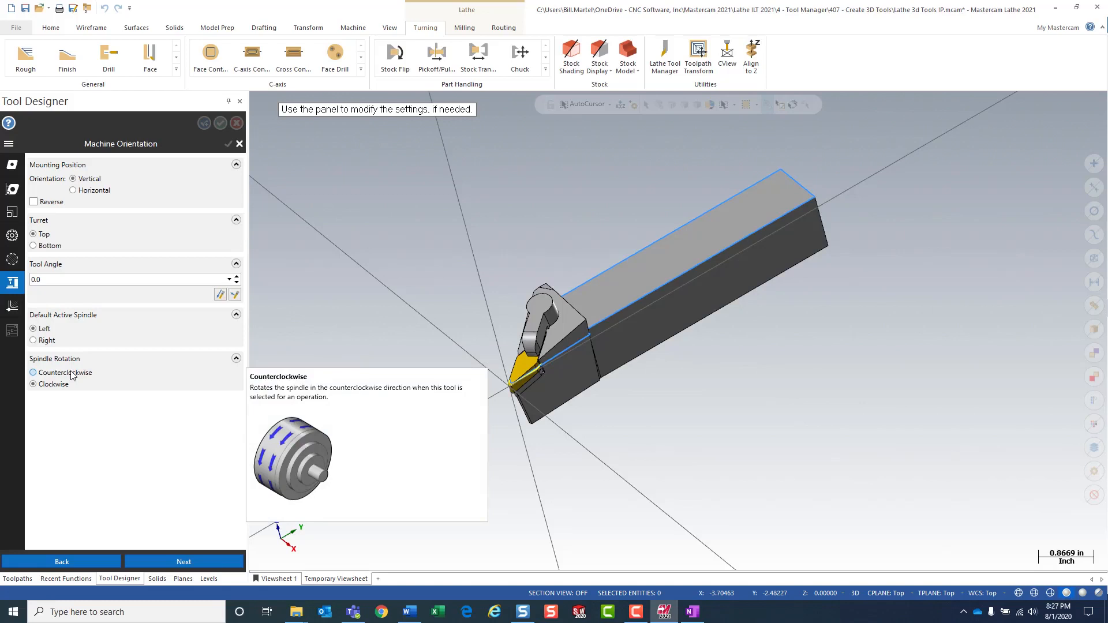
middle_click_drag(510, 394, 563, 392)
mouse_move(643, 400)
middle_mouse_down()
mouse_move(635, 378)
mouse_move(640, 392)
middle_mouse_up()
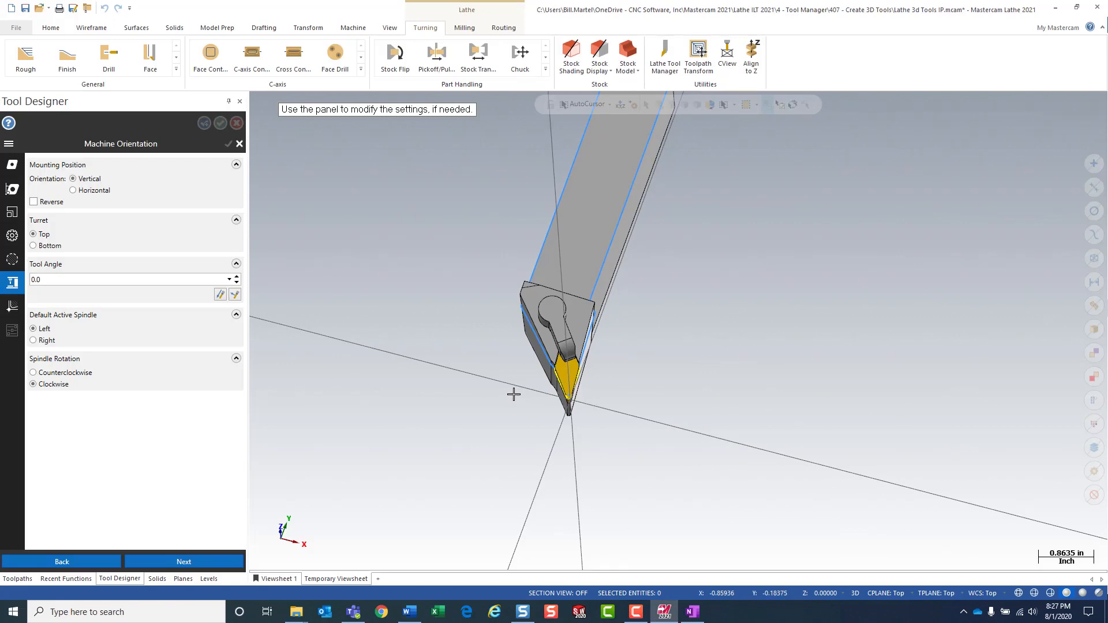
left_click(58, 376)
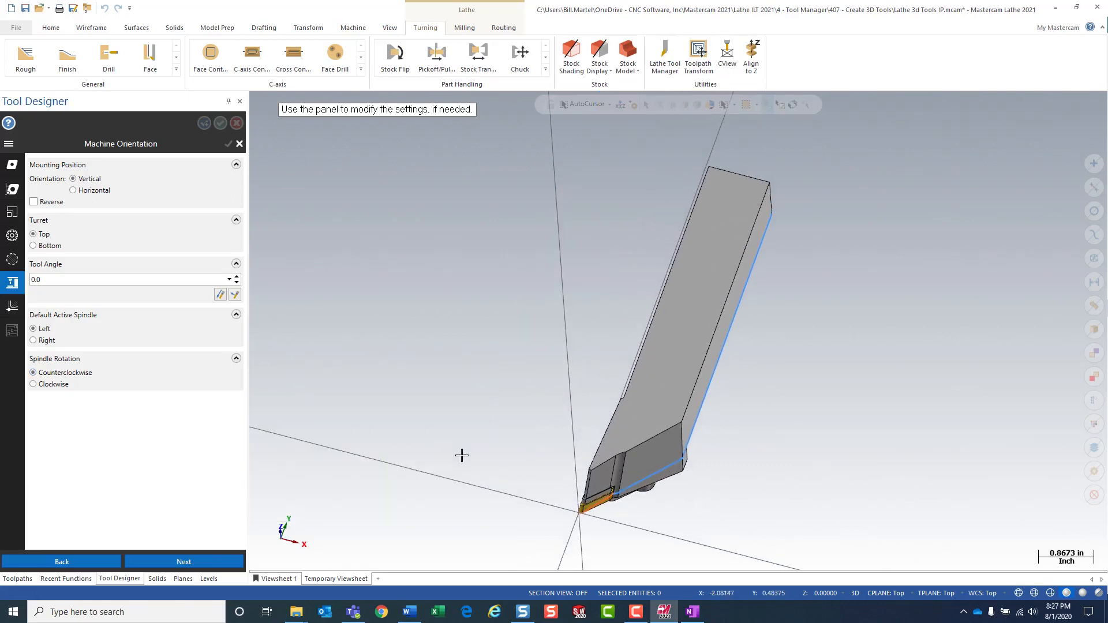
mouse_move(461, 455)
middle_mouse_down("shift")
mouse_move(455, 401)
mouse_move(470, 364)
mouse_move(423, 369)
mouse_move(450, 369)
mouse_move(439, 365)
middle_mouse_up("shift")
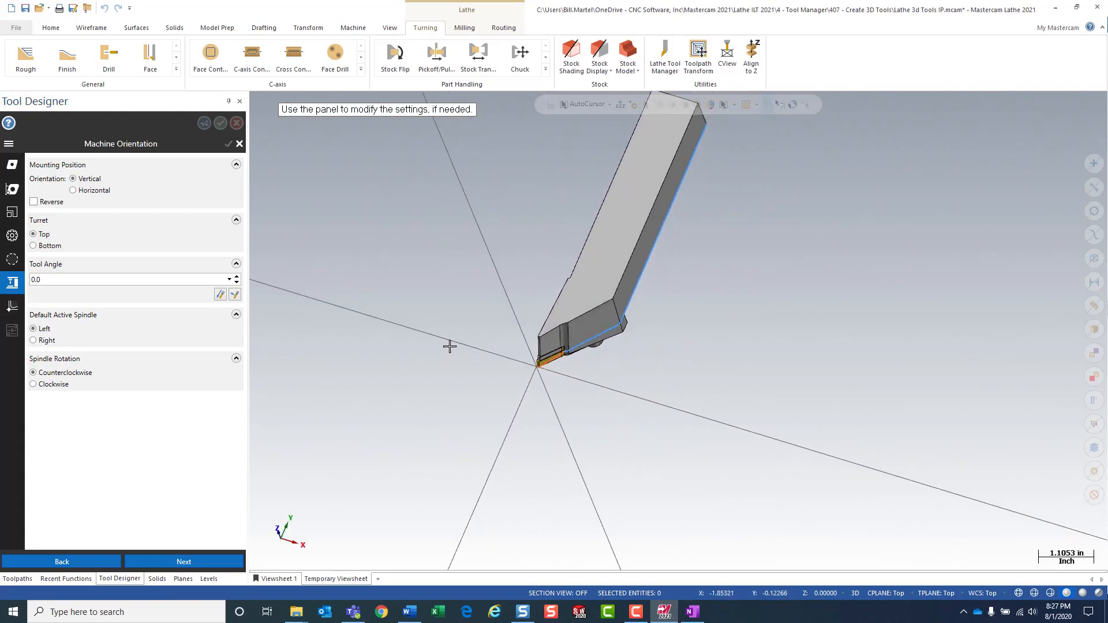
scroll(531, 323, "up", 2)
mouse_move(508, 341)
middle_mouse_down()
mouse_move(638, 341)
mouse_move(563, 355)
middle_mouse_up()
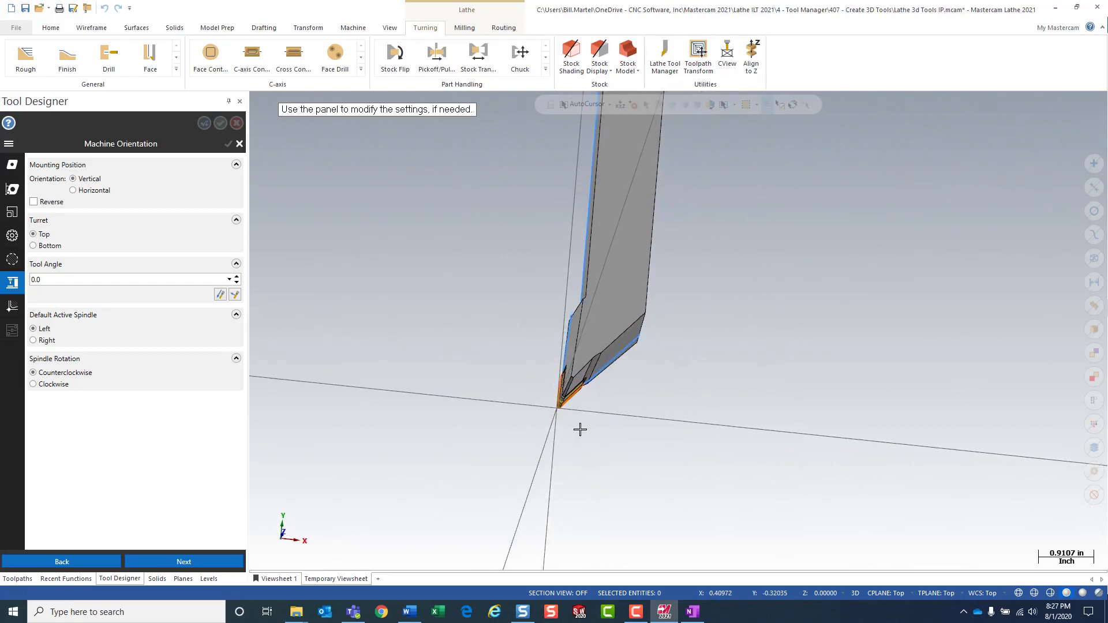
middle_click_drag(579, 429, 577, 428)
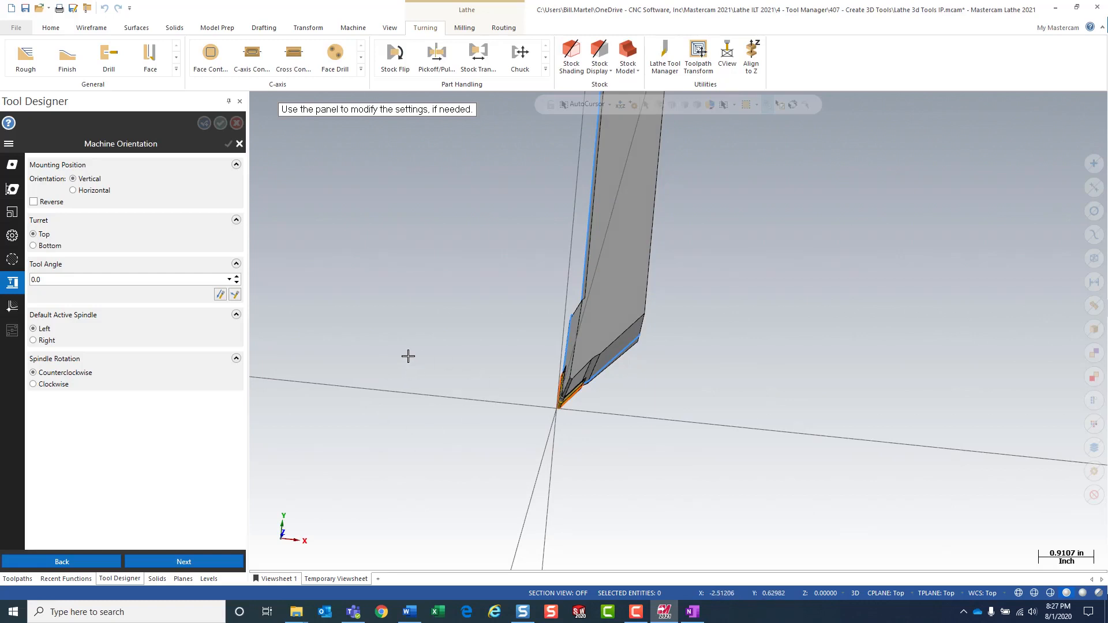
Define the tool center compensation point from the two straight insert edges that meet at the cutting tip
left_click(12, 308)
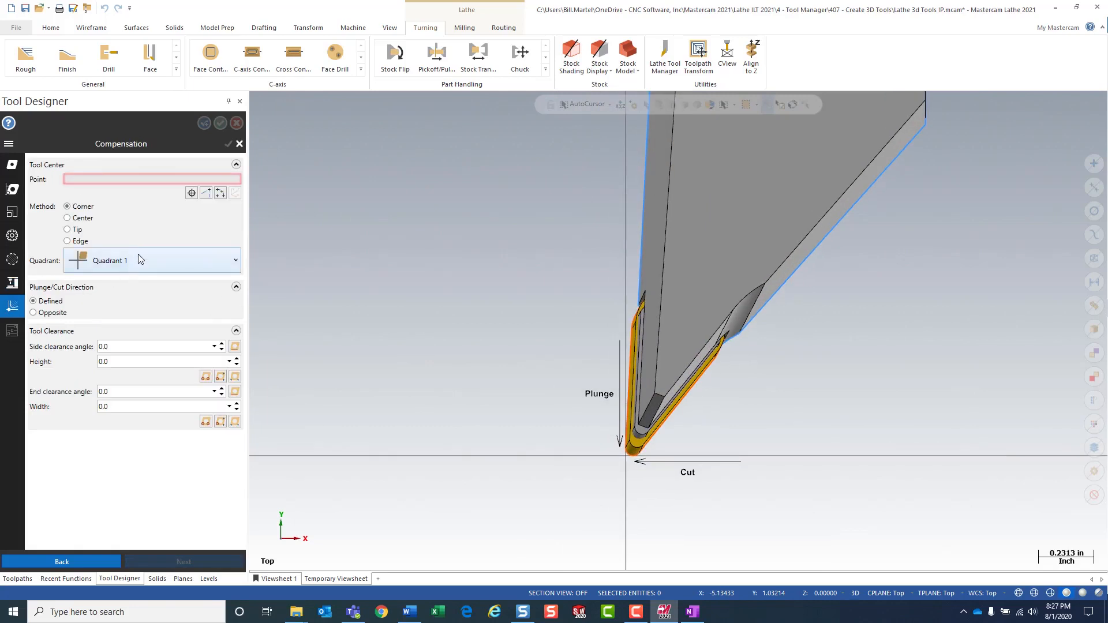
mouse_move(138, 239)
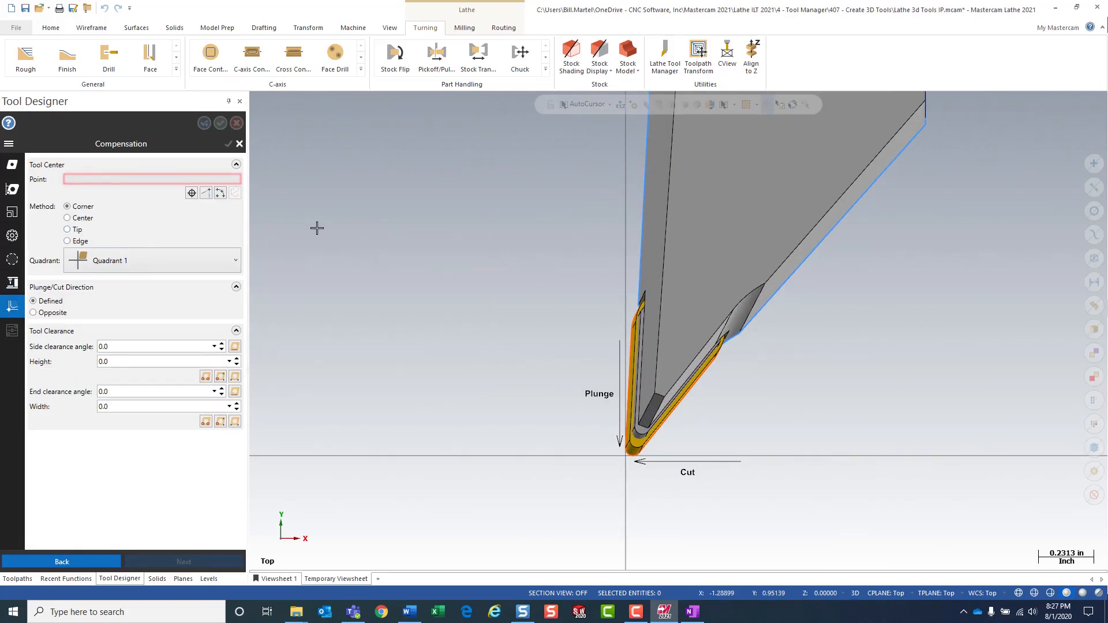
left_click(206, 193)
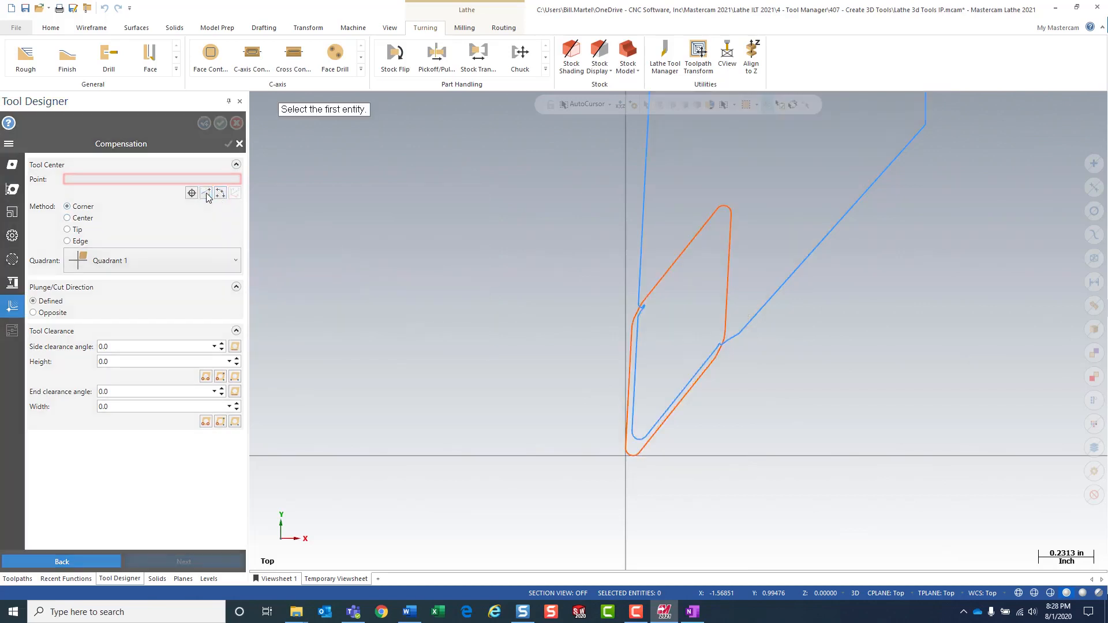
left_click(684, 398)
left_click(629, 394)
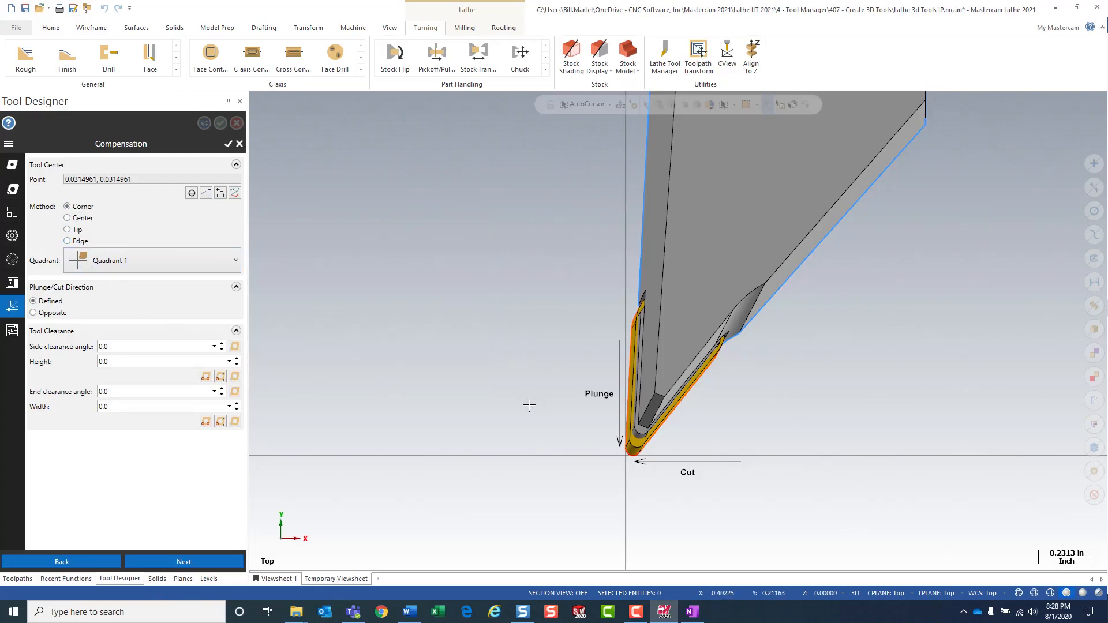
Define the side clearance angle from the insert's steep edge and its height, about 0.53 in, from the tip to that edge's upper end
middle_click_drag(527, 403, 539, 319)
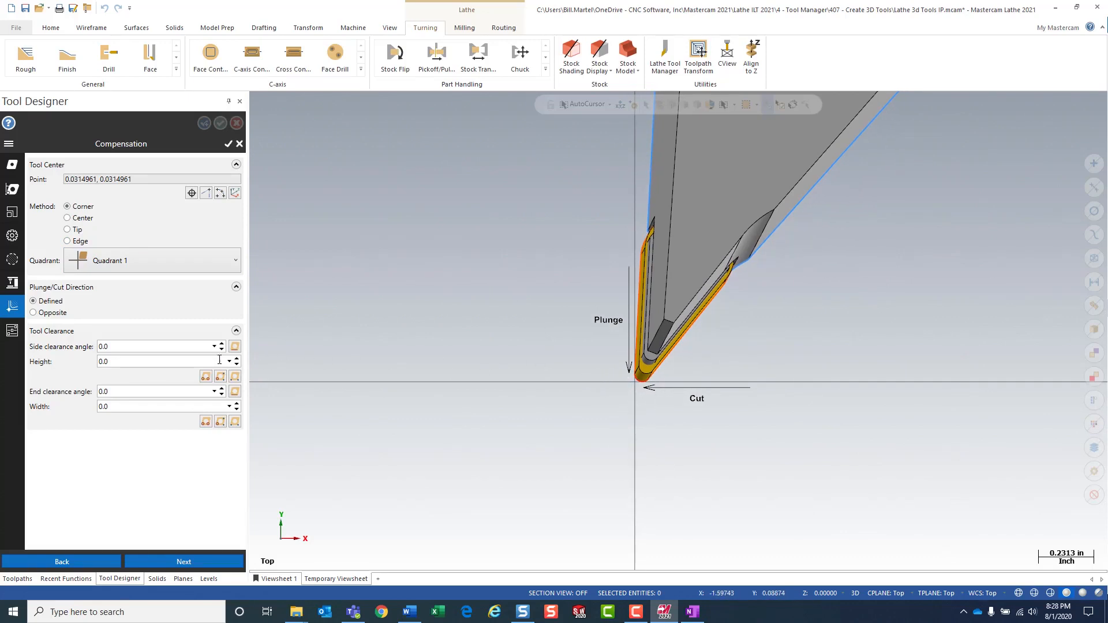
mouse_move(180, 352)
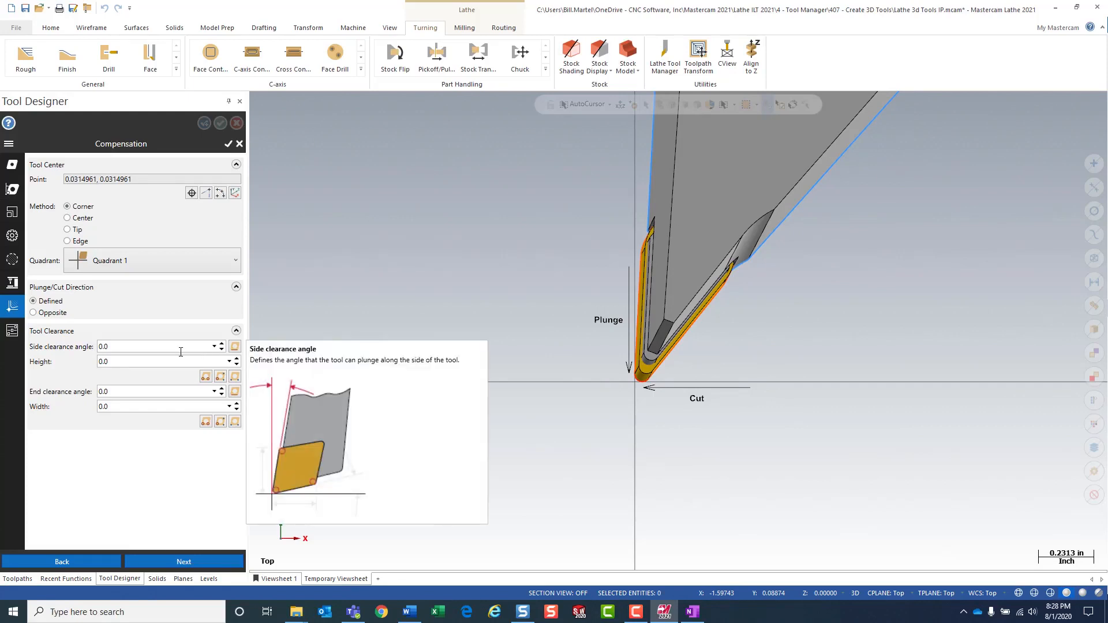
left_click(235, 347)
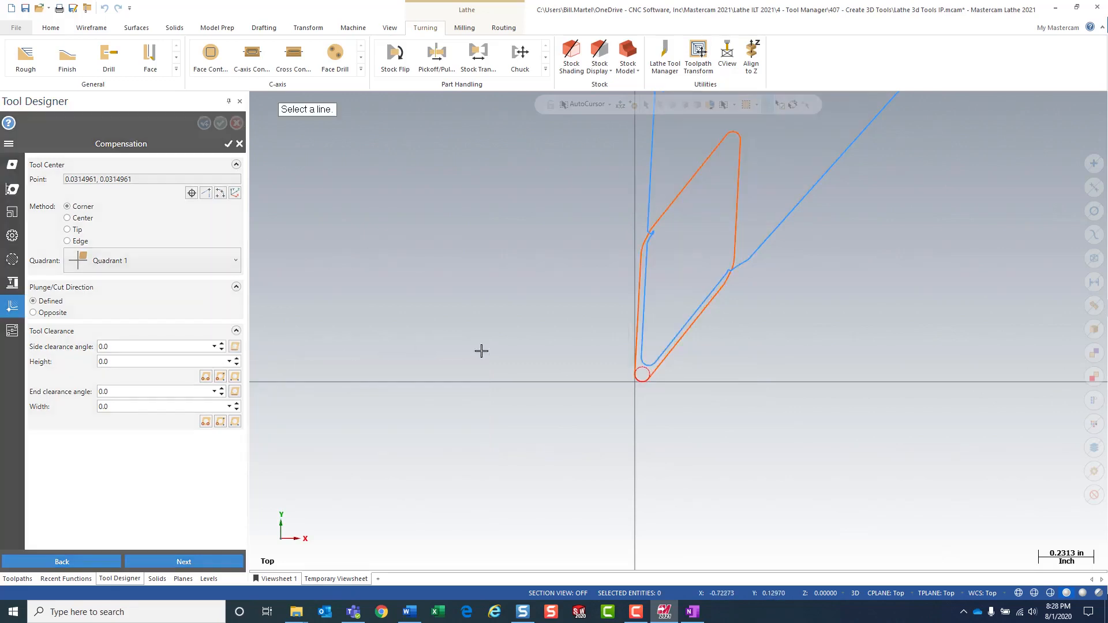
left_click(628, 338)
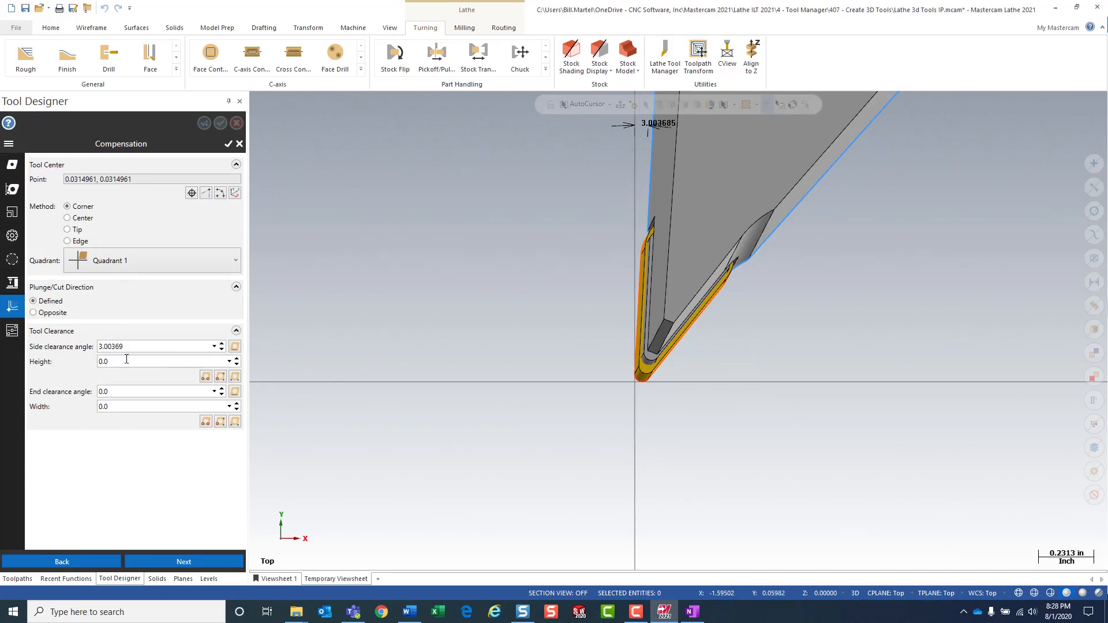
left_click(219, 377)
left_click(636, 382)
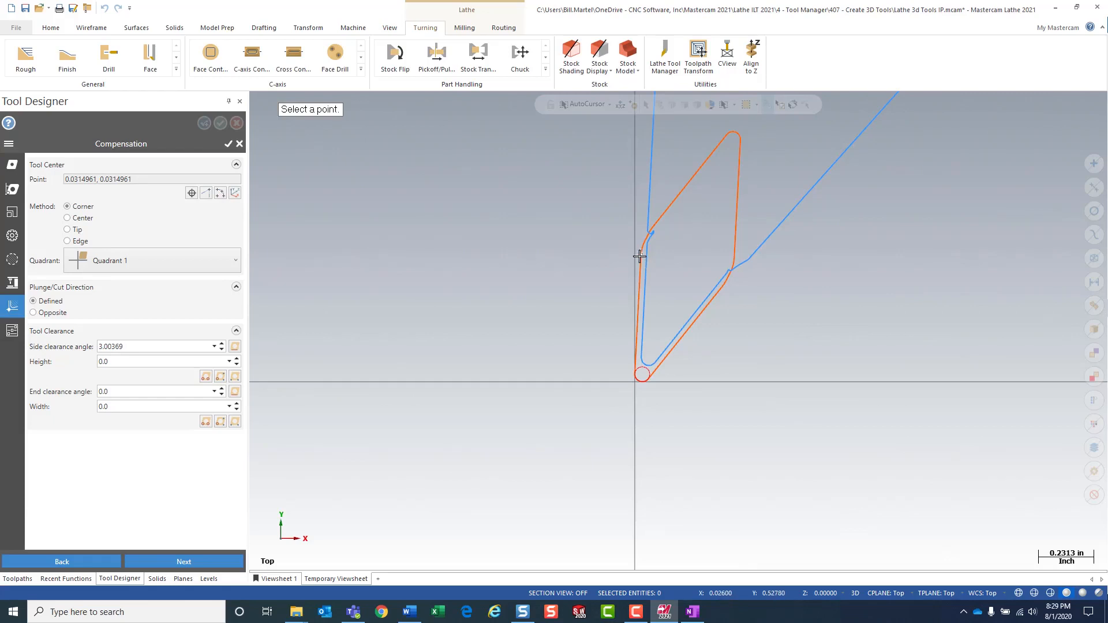
left_click(639, 257)
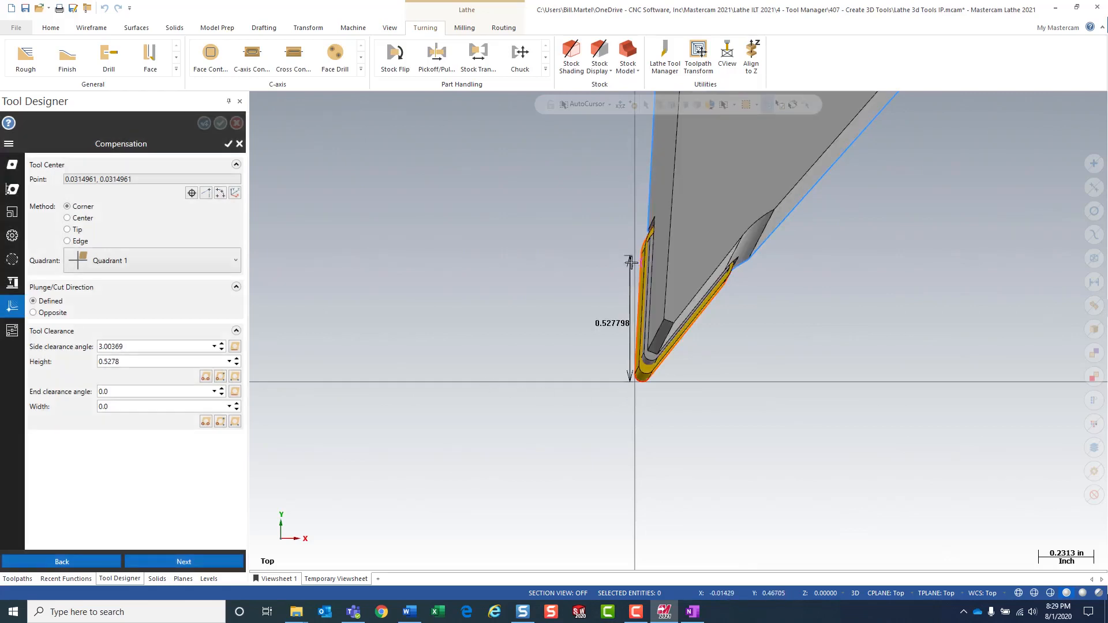
Define the end clearance angle from the insert's sloping edge and its width, about 0.37 in, from the tip arc to that edge's upper end
left_click(235, 391)
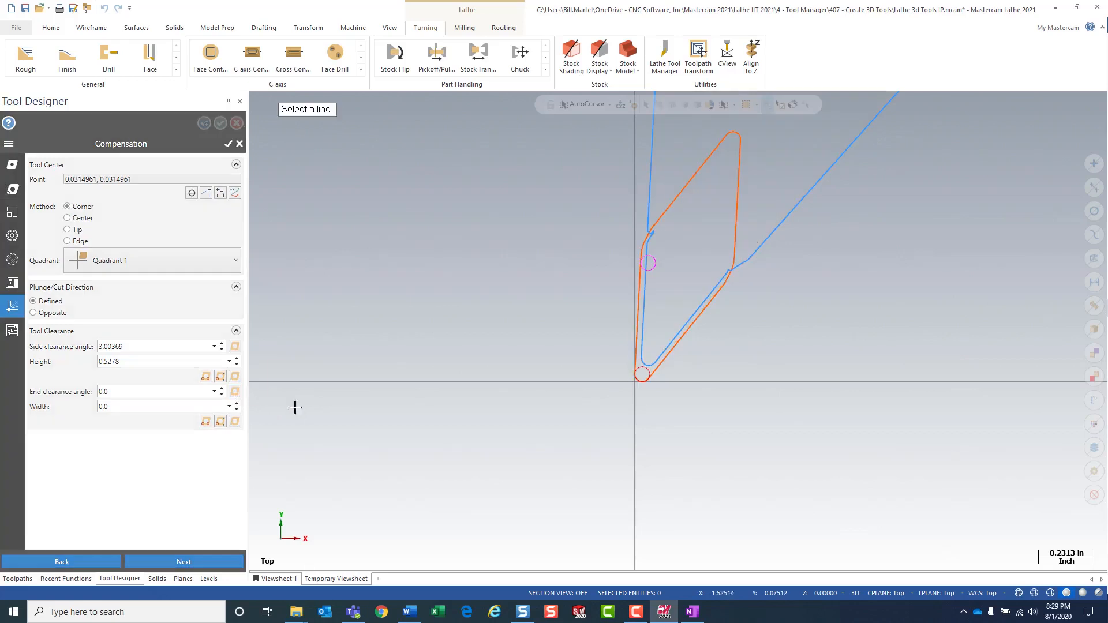
left_click(684, 351)
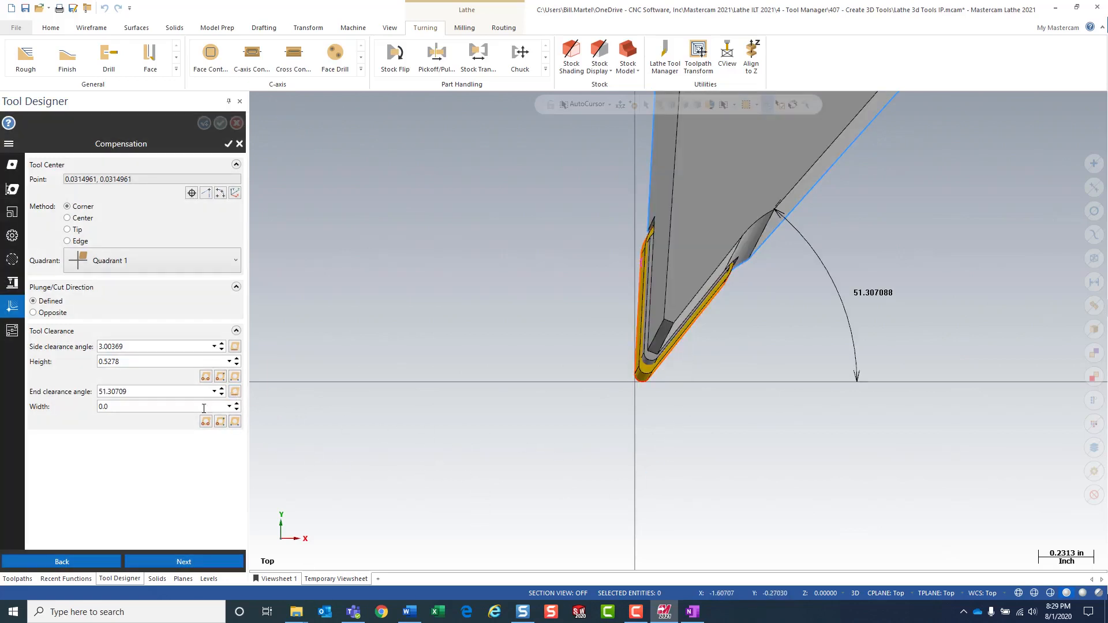
mouse_move(190, 393)
left_click(221, 423)
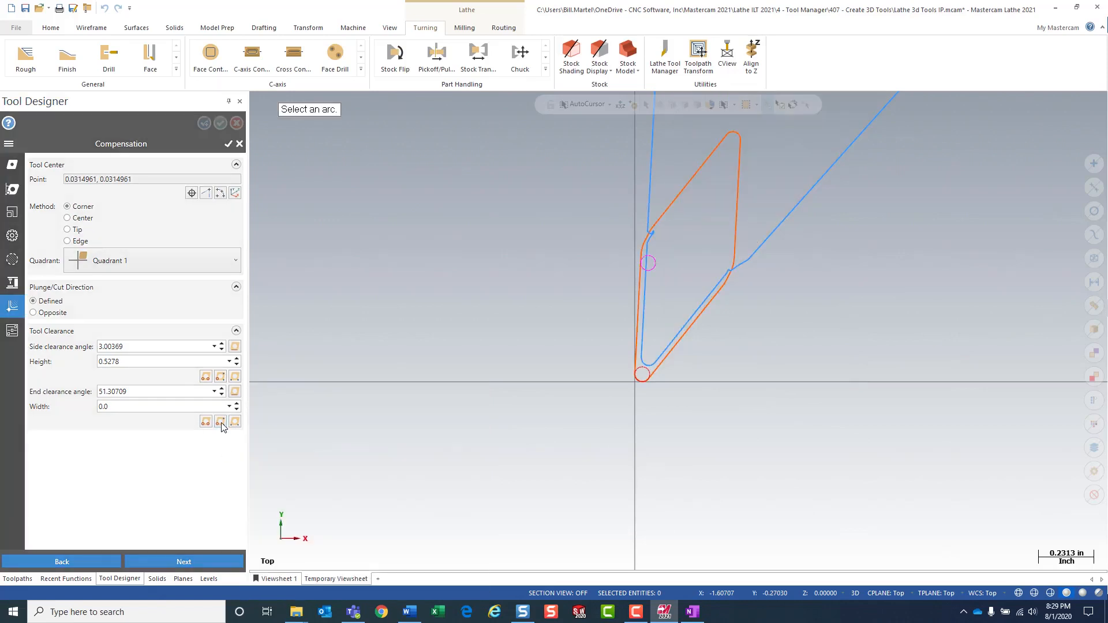
left_click(649, 382)
left_click(727, 289)
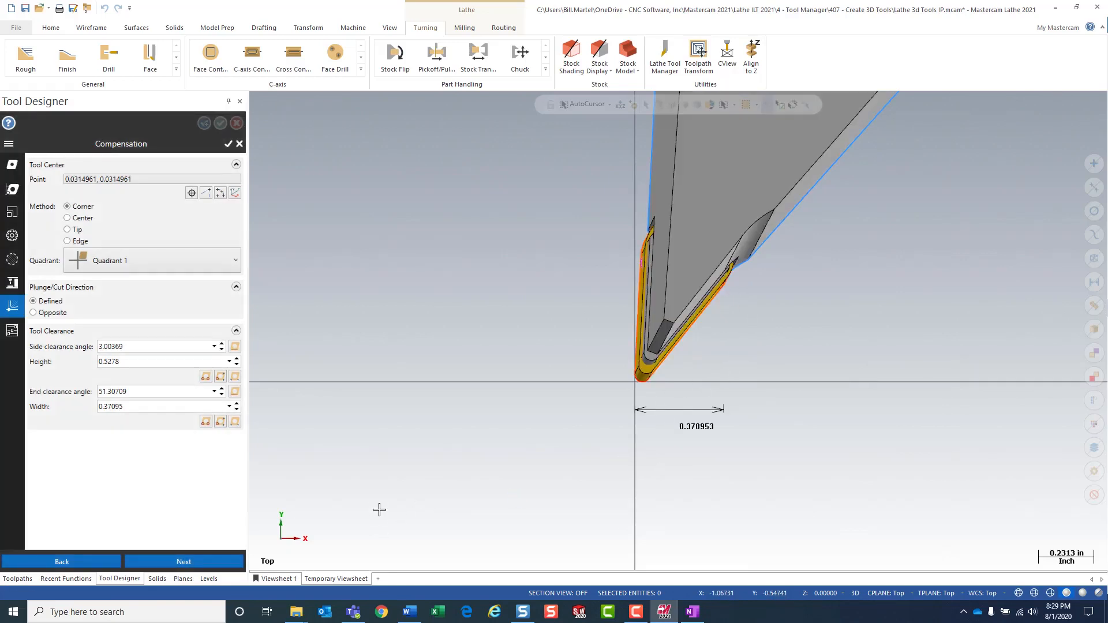
Review the tool's material, default cutting, toolpath and coolant parameters
left_click(12, 330)
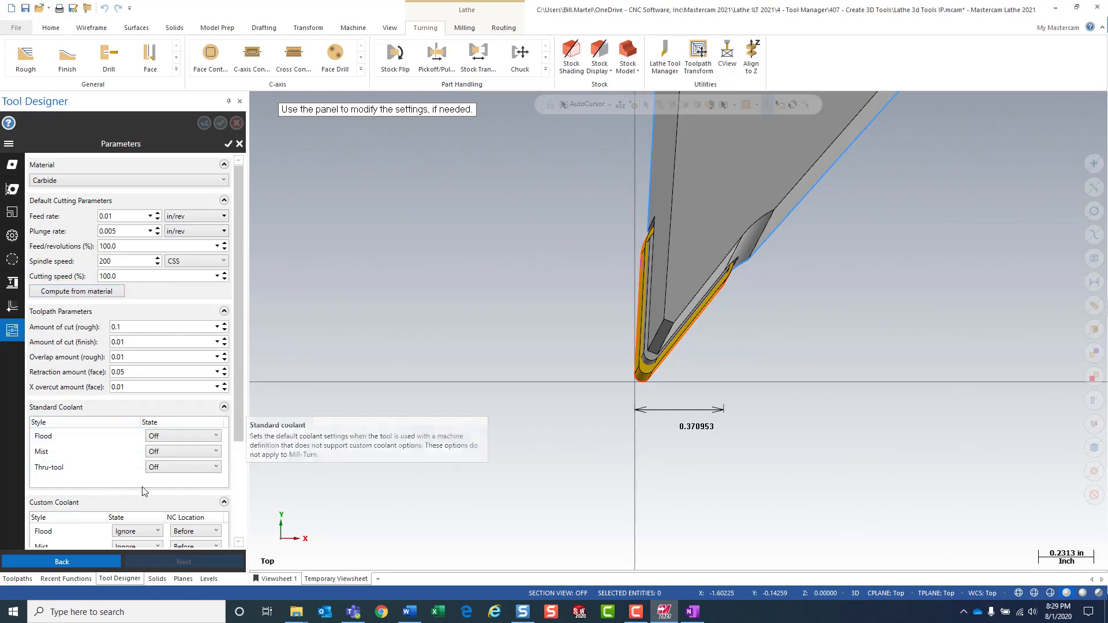
mouse_move(241, 415)
left_mouse_down()
mouse_move(231, 531)
mouse_move(233, 432)
left_mouse_up()
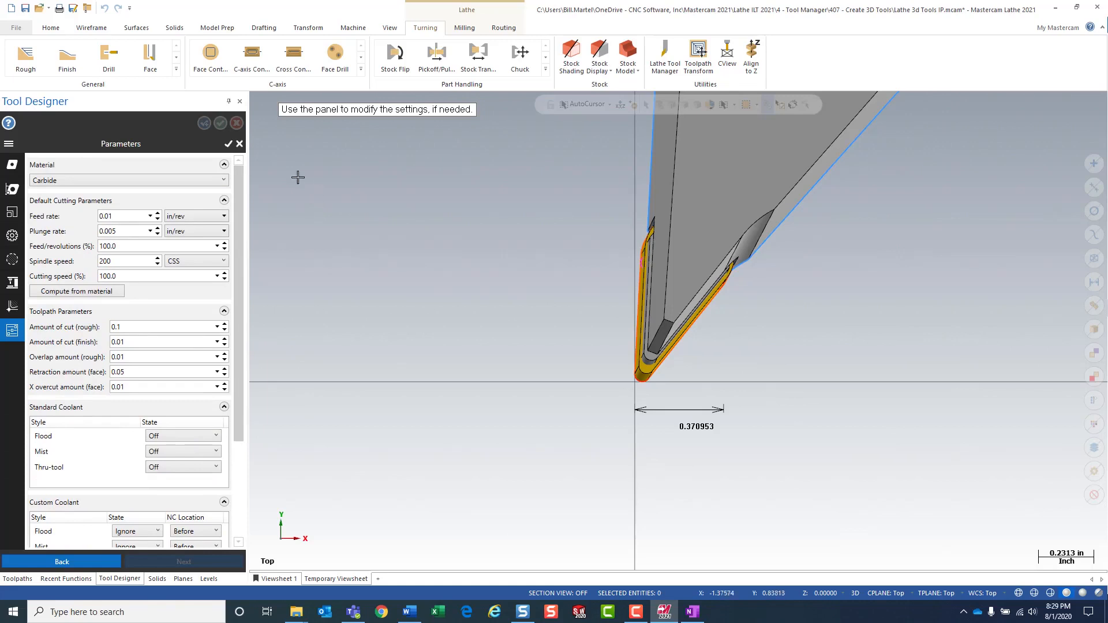